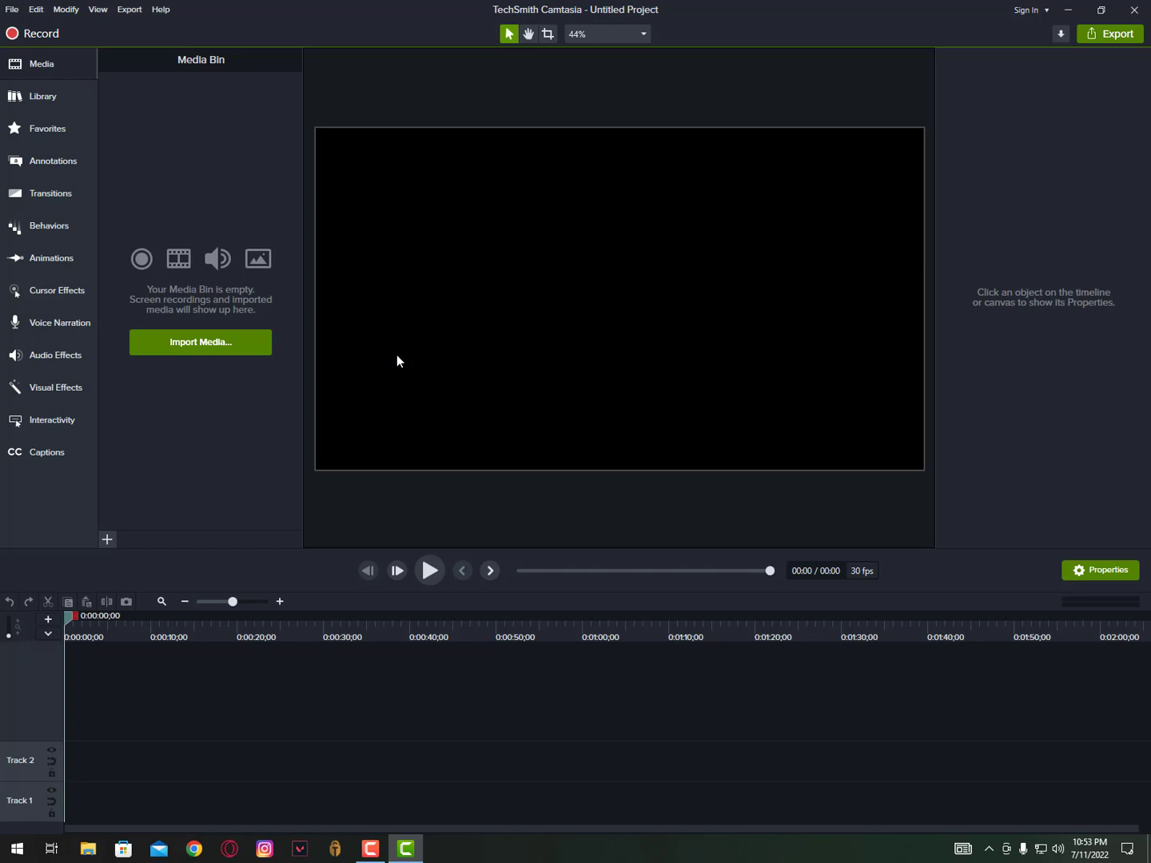
# - Import the Single_Tap_1 video and the pexels video numbered 5449979 into the media bin
pyautogui.click(206, 346)
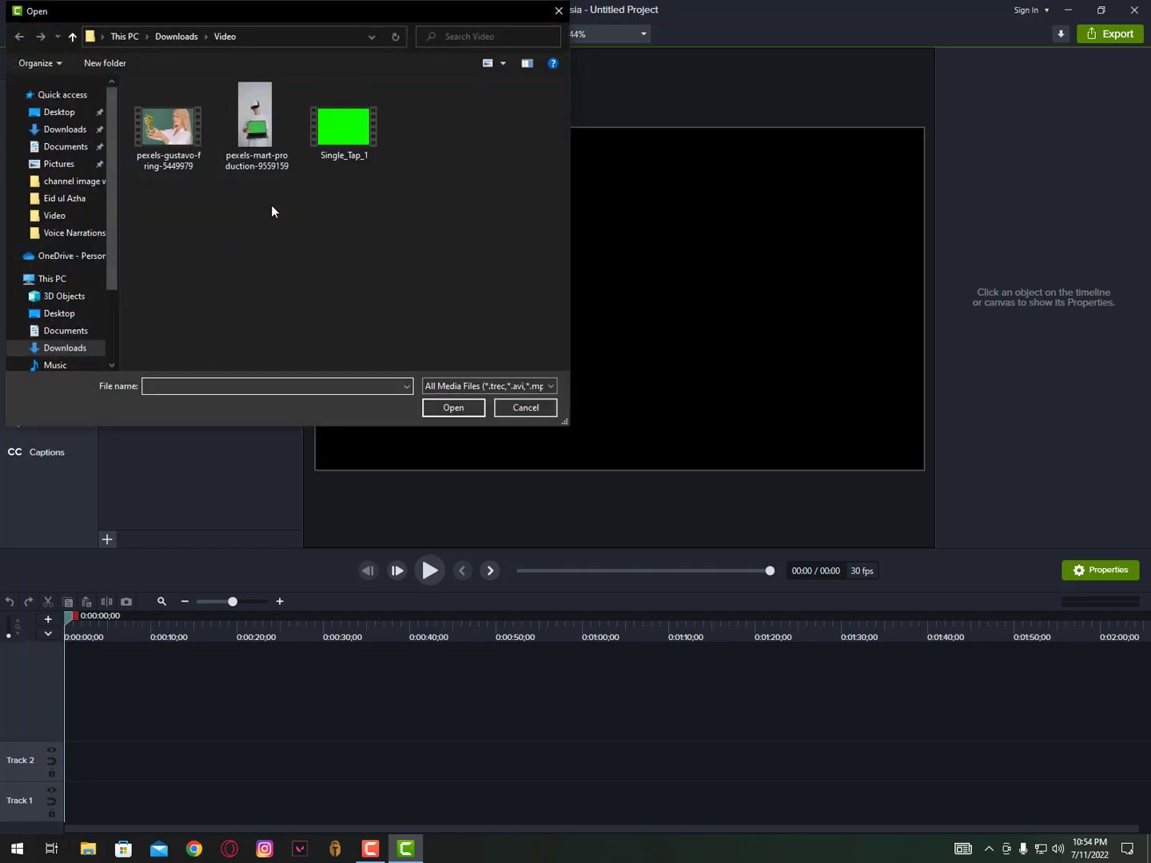
pyautogui.moveTo(183, 215); pyautogui.dragTo(163, 156)
pyautogui.moveTo(274, 200); pyautogui.dragTo(341, 158)
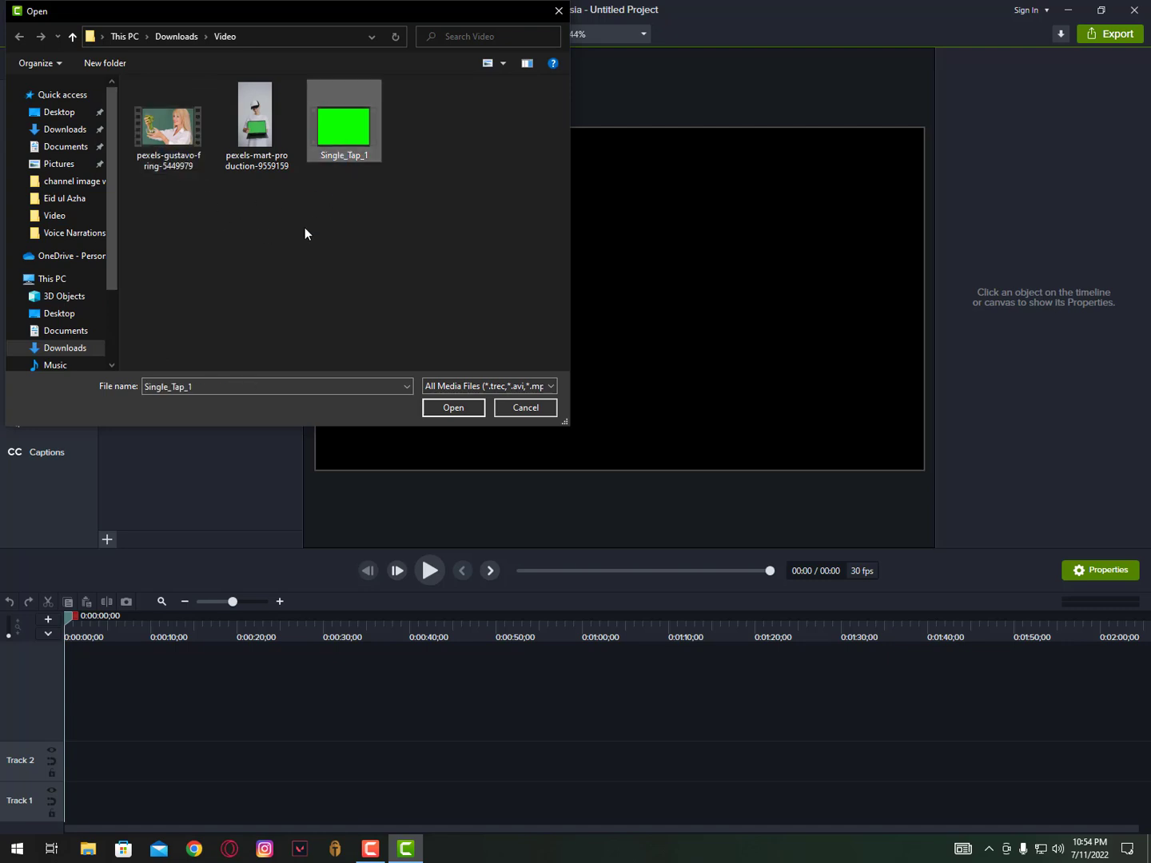
pyautogui.click(453, 408)
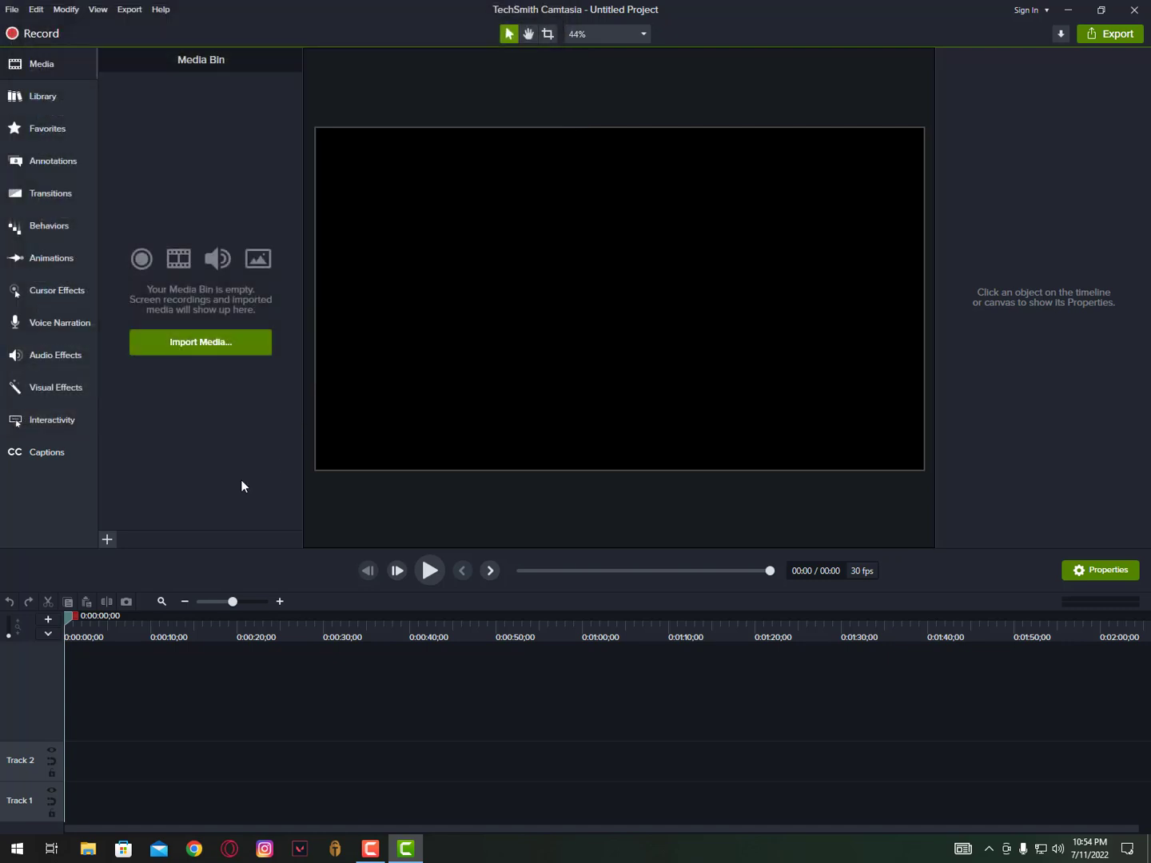
pyautogui.click(108, 541)
pyautogui.click(125, 492)
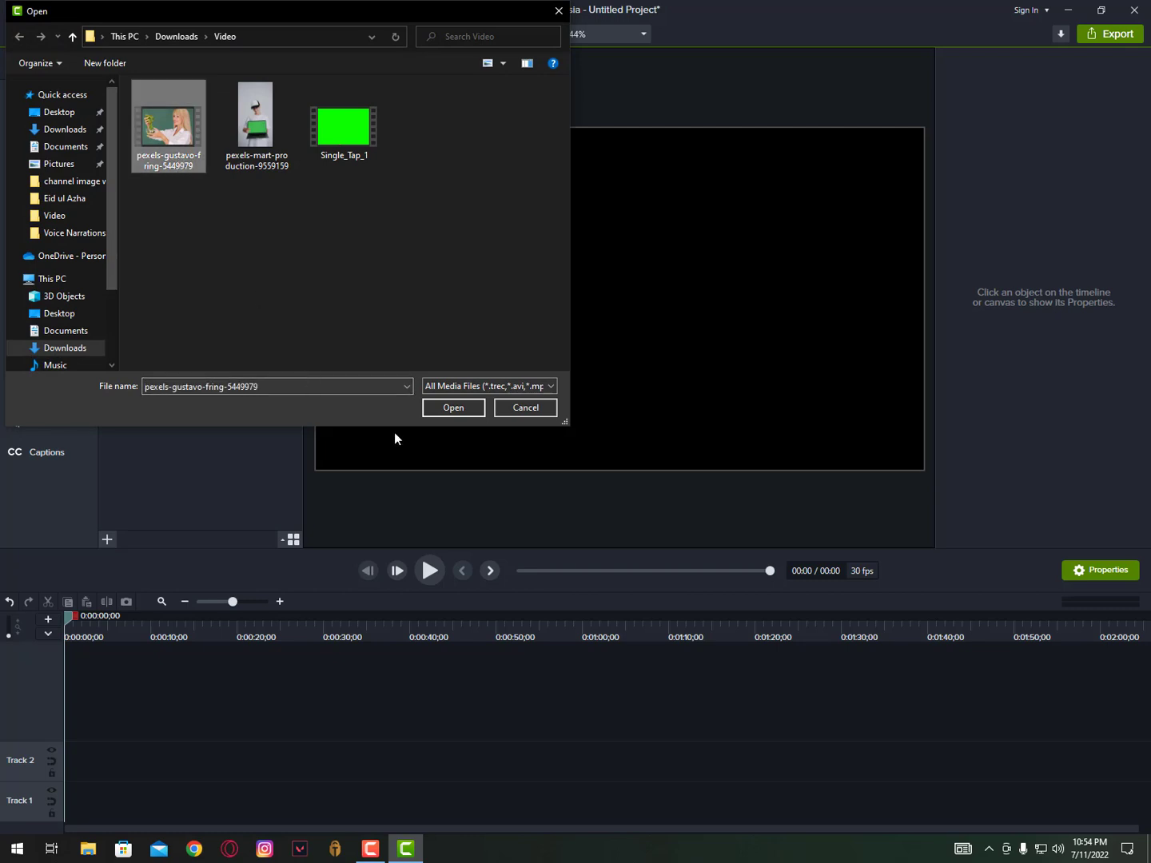
pyautogui.click(453, 407)
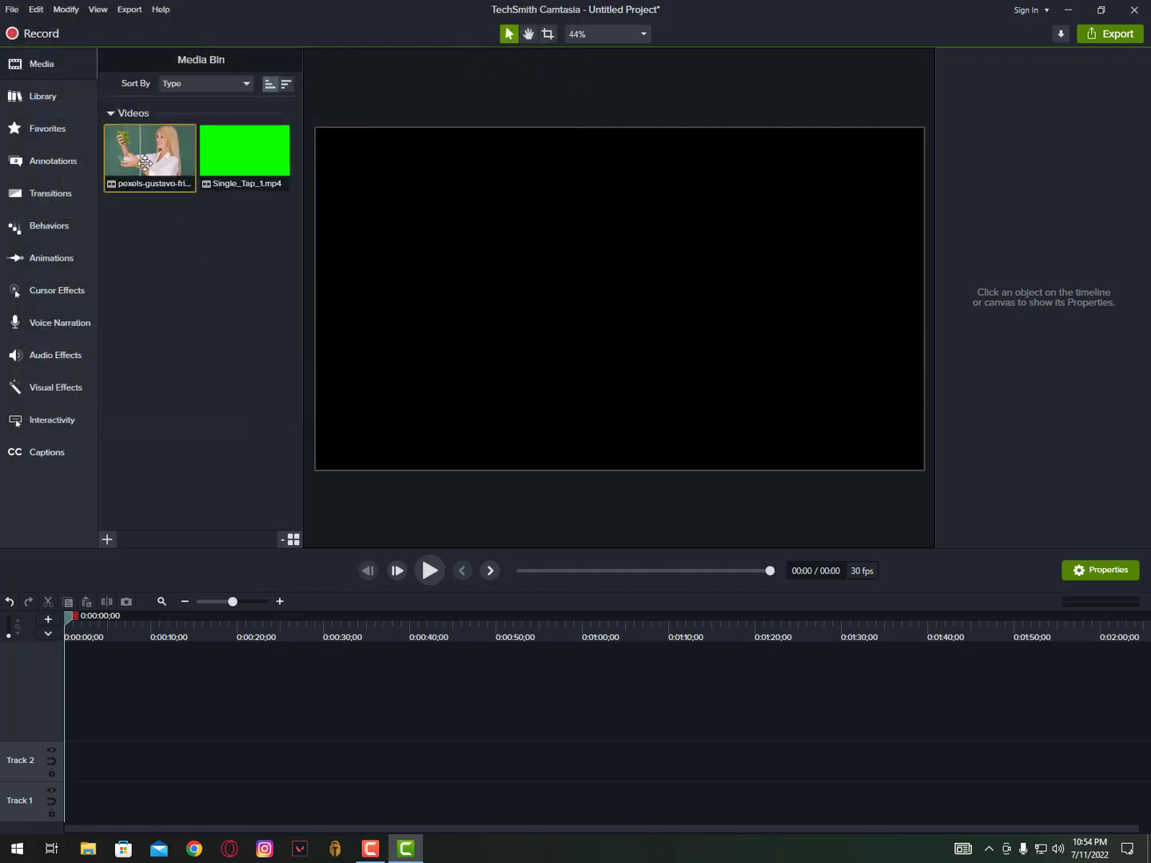
# - Place the pexels clip at the start of Track 1 and apply the Remove a Color effect to it
pyautogui.moveTo(145, 163); pyautogui.dragTo(85, 807)
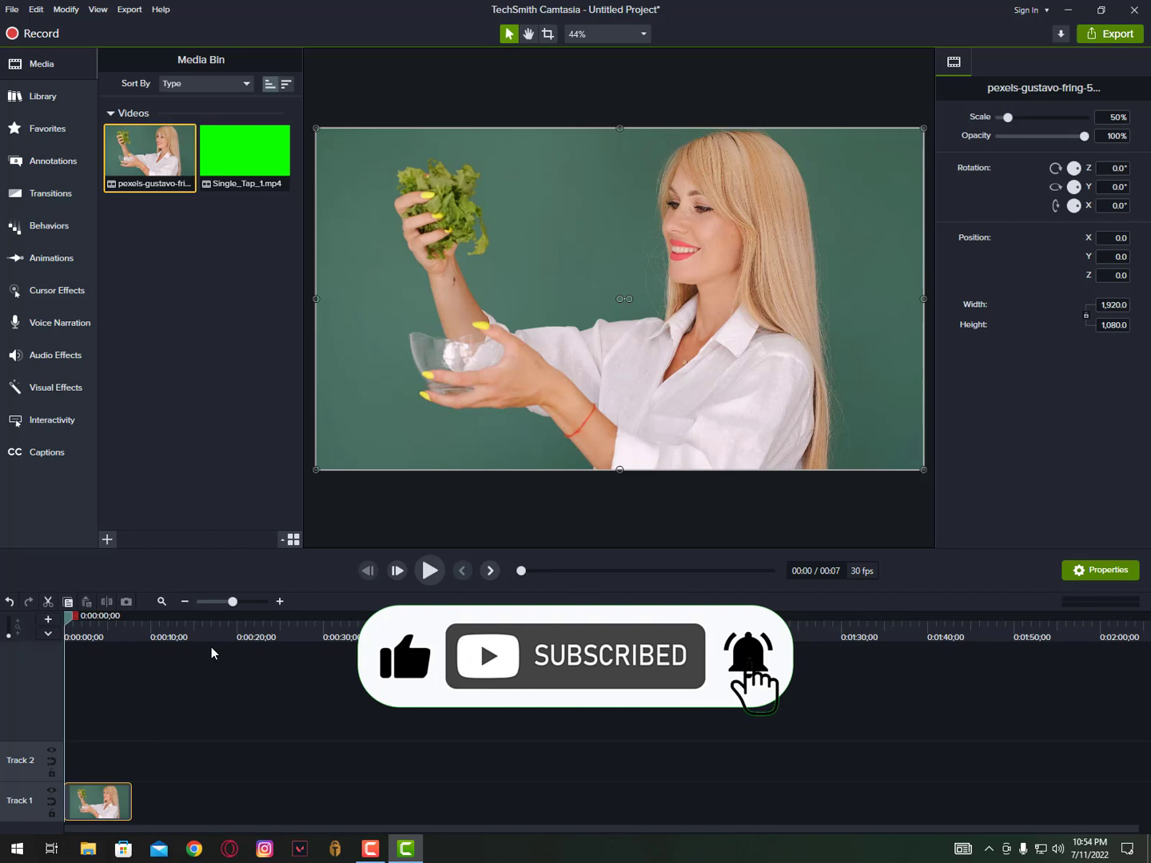
pyautogui.click(58, 389)
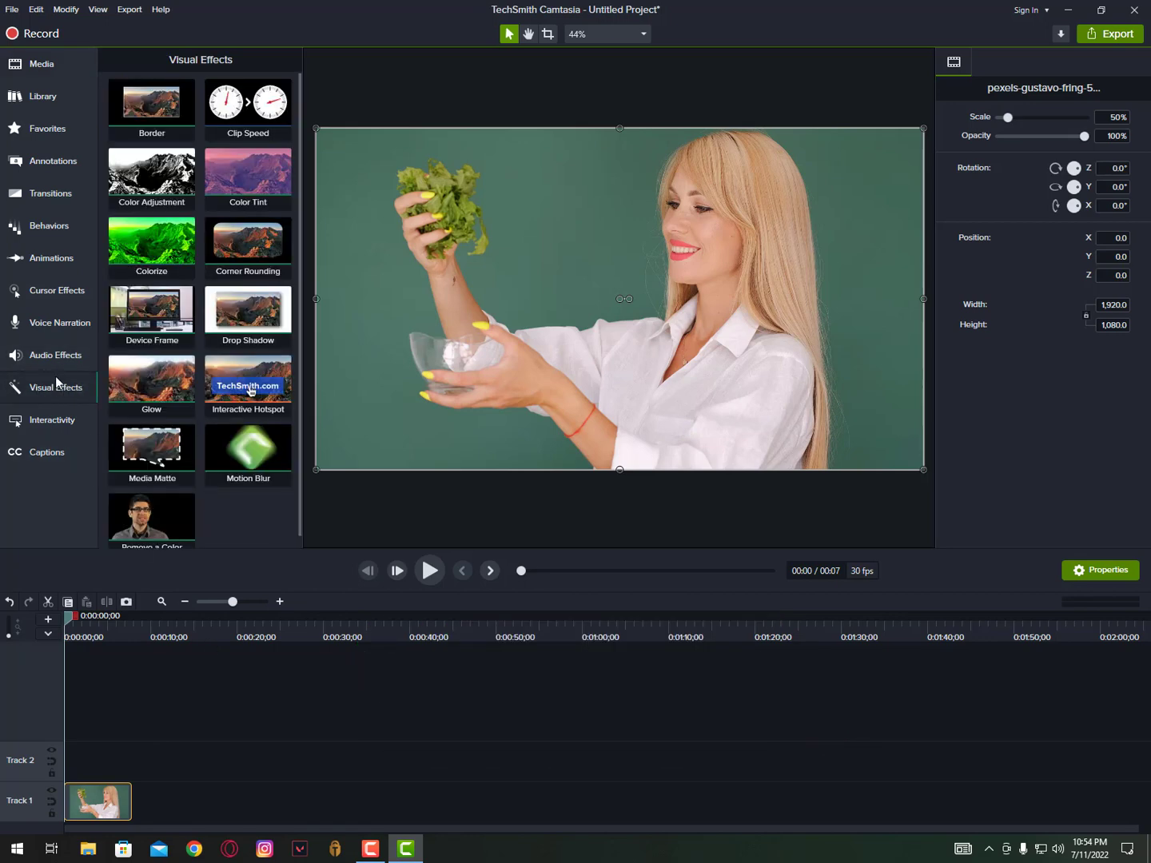
pyautogui.scroll(-1, 164, 527)
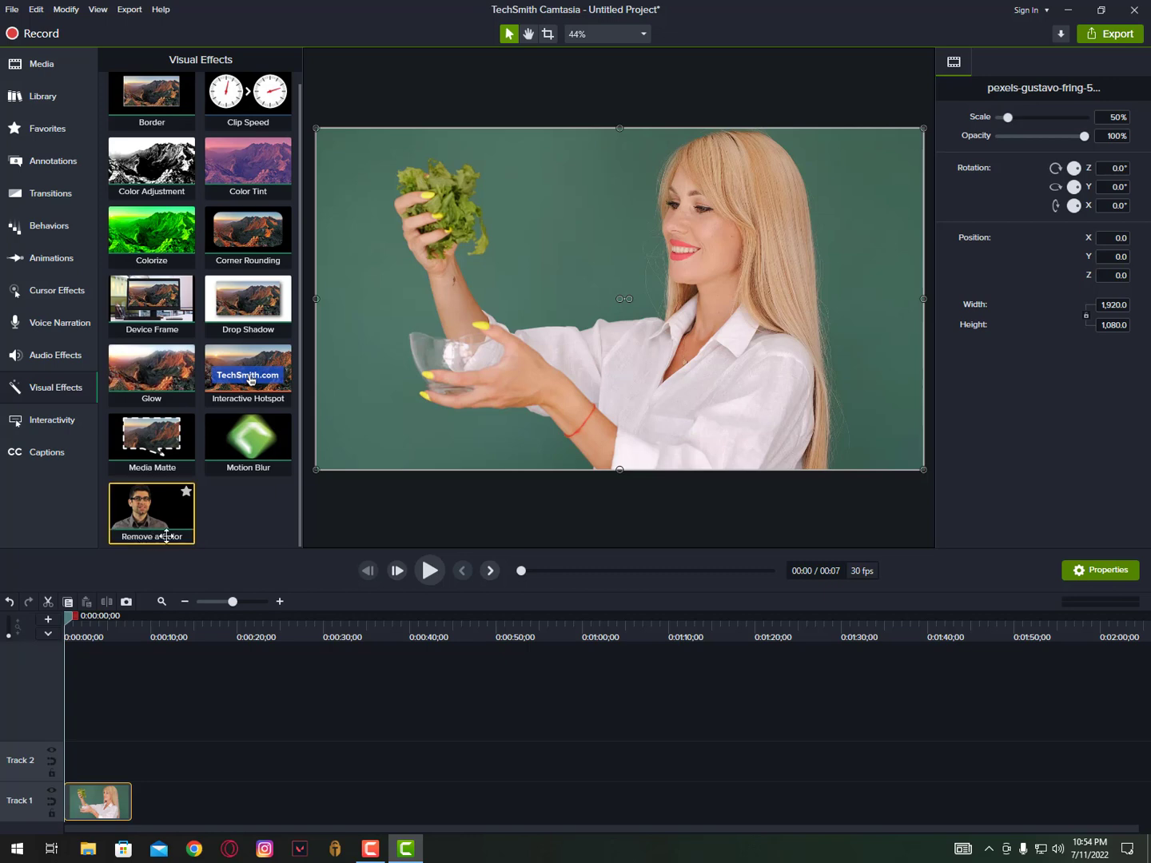
pyautogui.moveTo(166, 534); pyautogui.dragTo(108, 802)
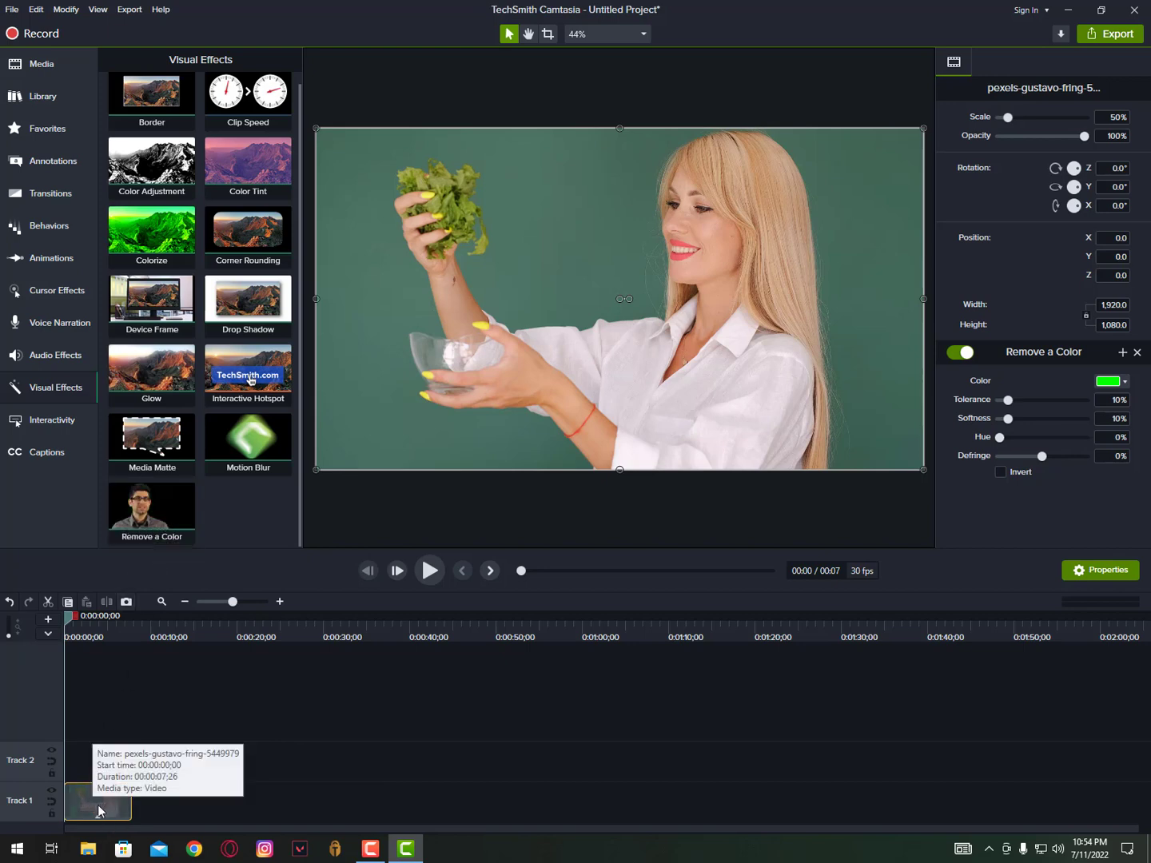
pyautogui.moveTo(158, 514); pyautogui.dragTo(102, 800)
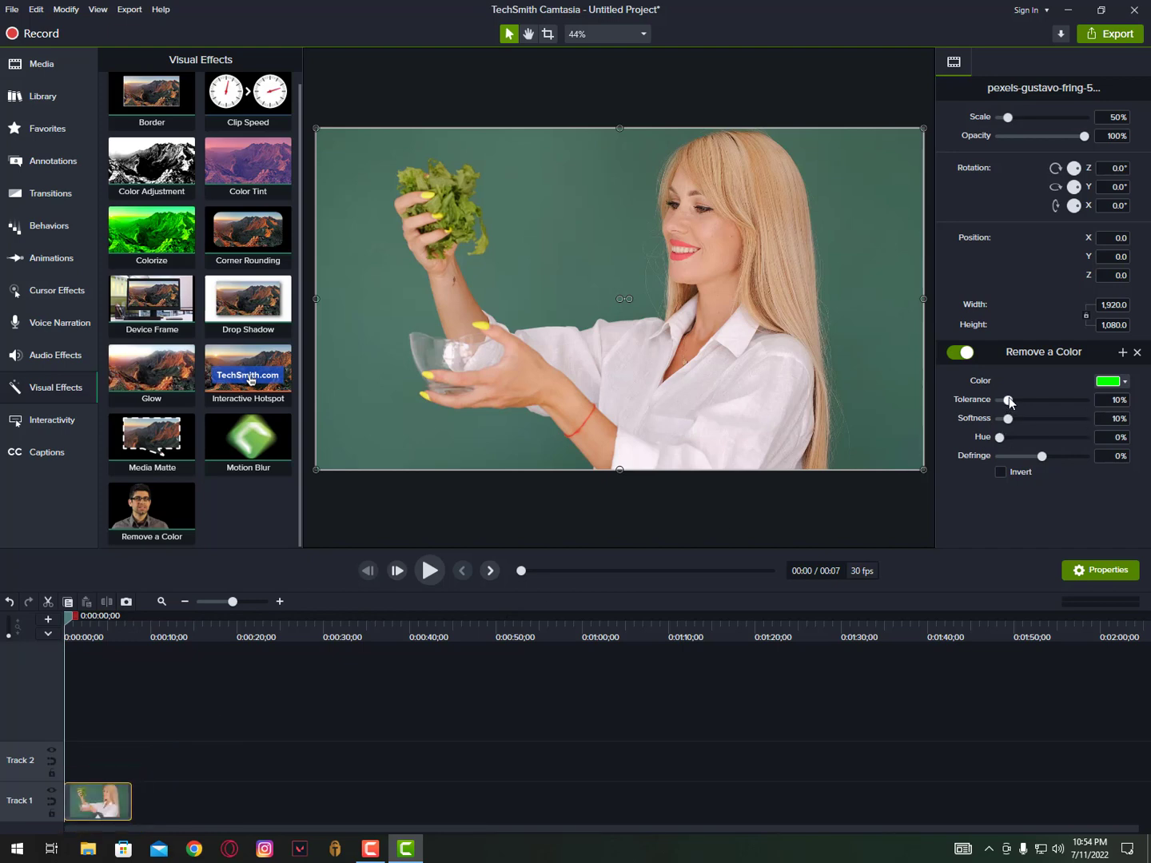
# - Sample the clip's green backdrop as the colour to remove and set the effect's tolerance to 0%
pyautogui.moveTo(1009, 397); pyautogui.dragTo(1035, 395)
pyautogui.click(1112, 382)
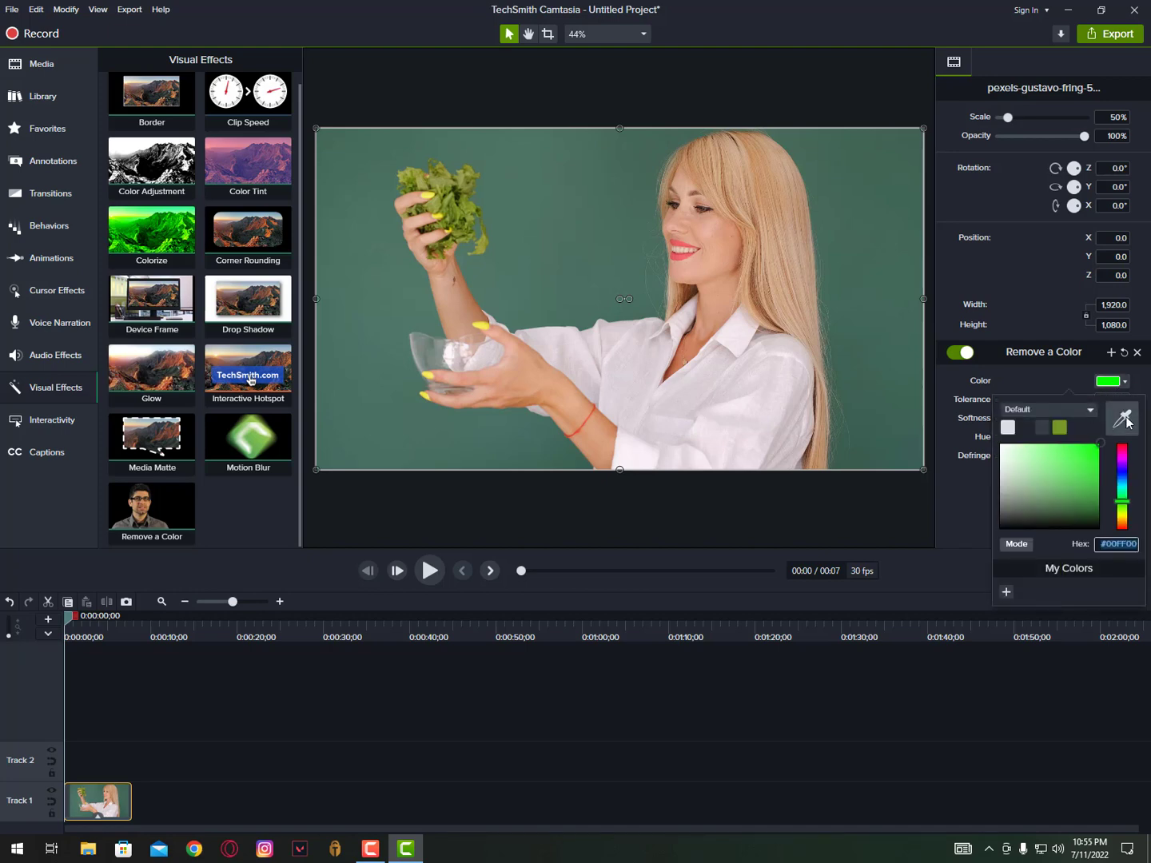
pyautogui.click(1122, 417)
pyautogui.click(877, 263)
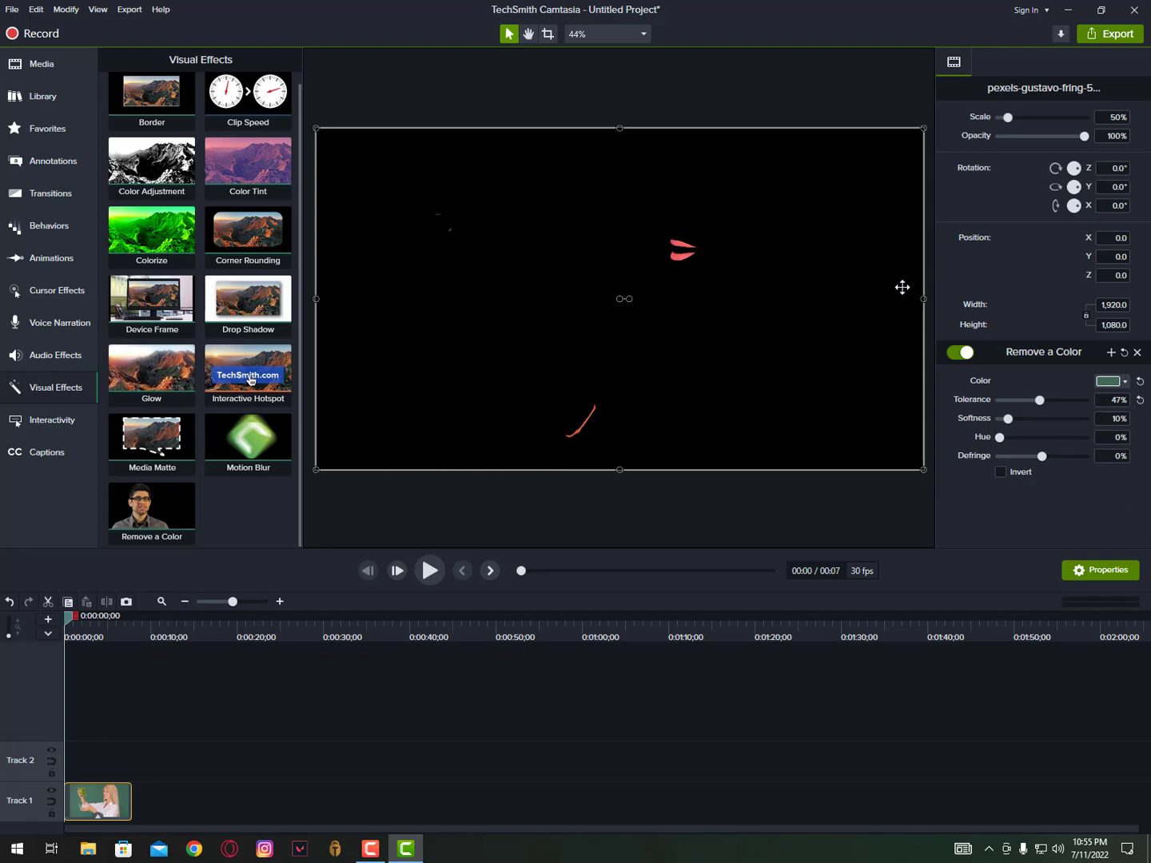
pyautogui.moveTo(1039, 399); pyautogui.dragTo(999, 404)
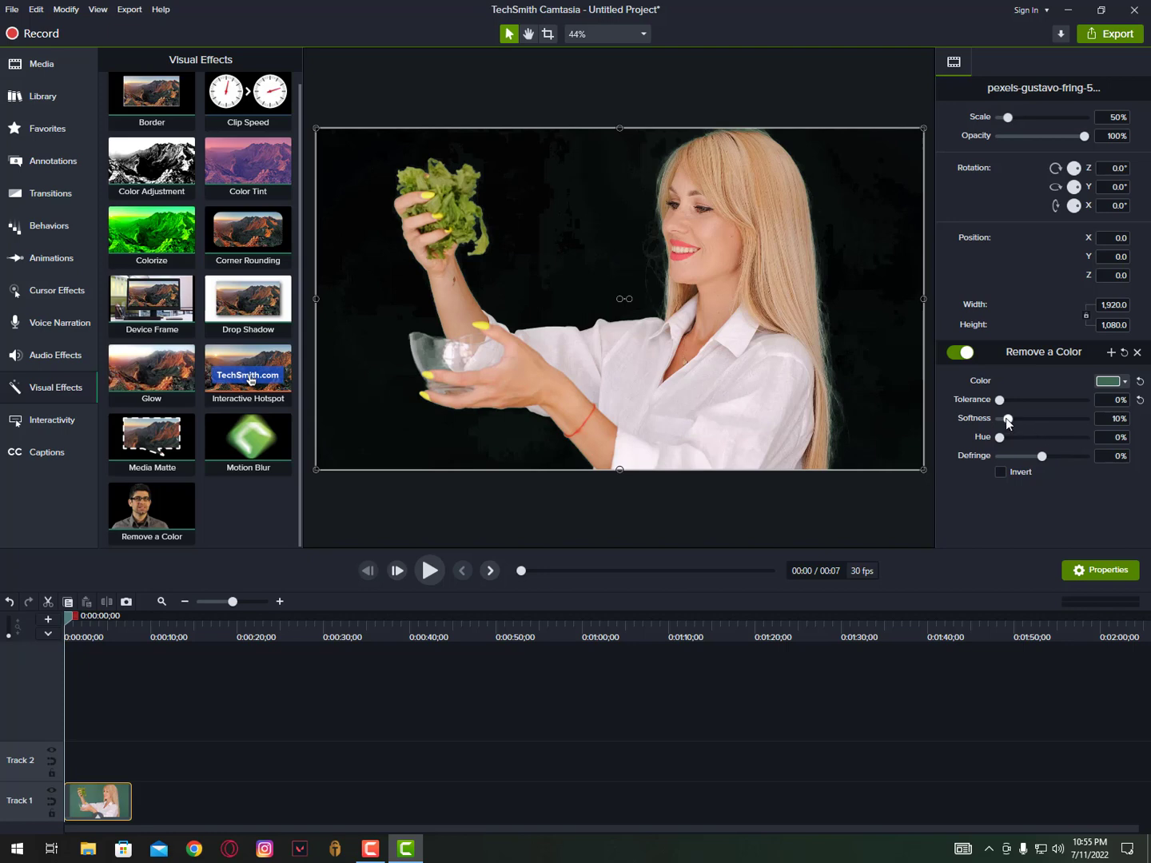
# - Set the Remove a Color effect's softness to 12%, hue to 3% and defringe to -32%
pyautogui.moveTo(1007, 421)
pyautogui.mouseDown()
pyautogui.moveTo(1016, 436)
pyautogui.moveTo(998, 437)
pyautogui.moveTo(1066, 438)
pyautogui.moveTo(1010, 441)
pyautogui.mouseUp()
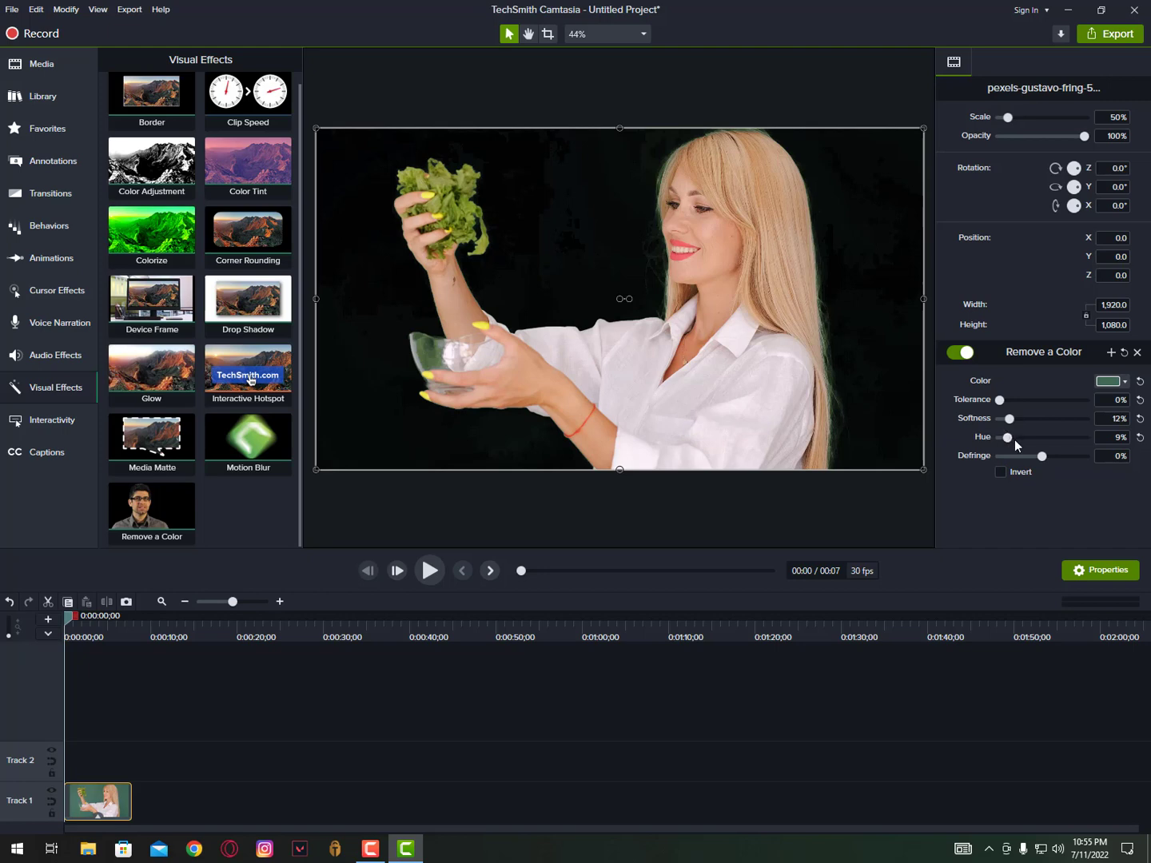
pyautogui.click(1014, 442)
pyautogui.click(1003, 440)
pyautogui.moveTo(1033, 456); pyautogui.dragTo(1025, 456)
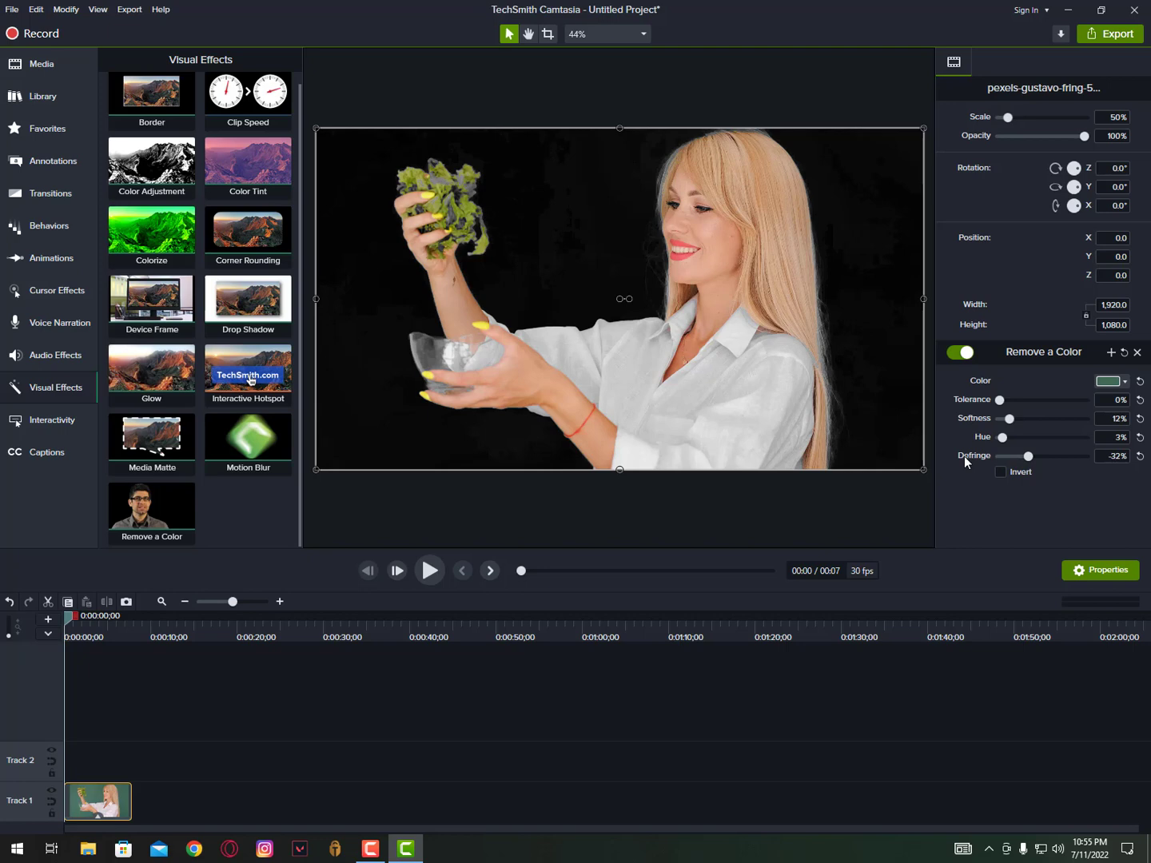
pyautogui.click(39, 63)
pyautogui.click(106, 540)
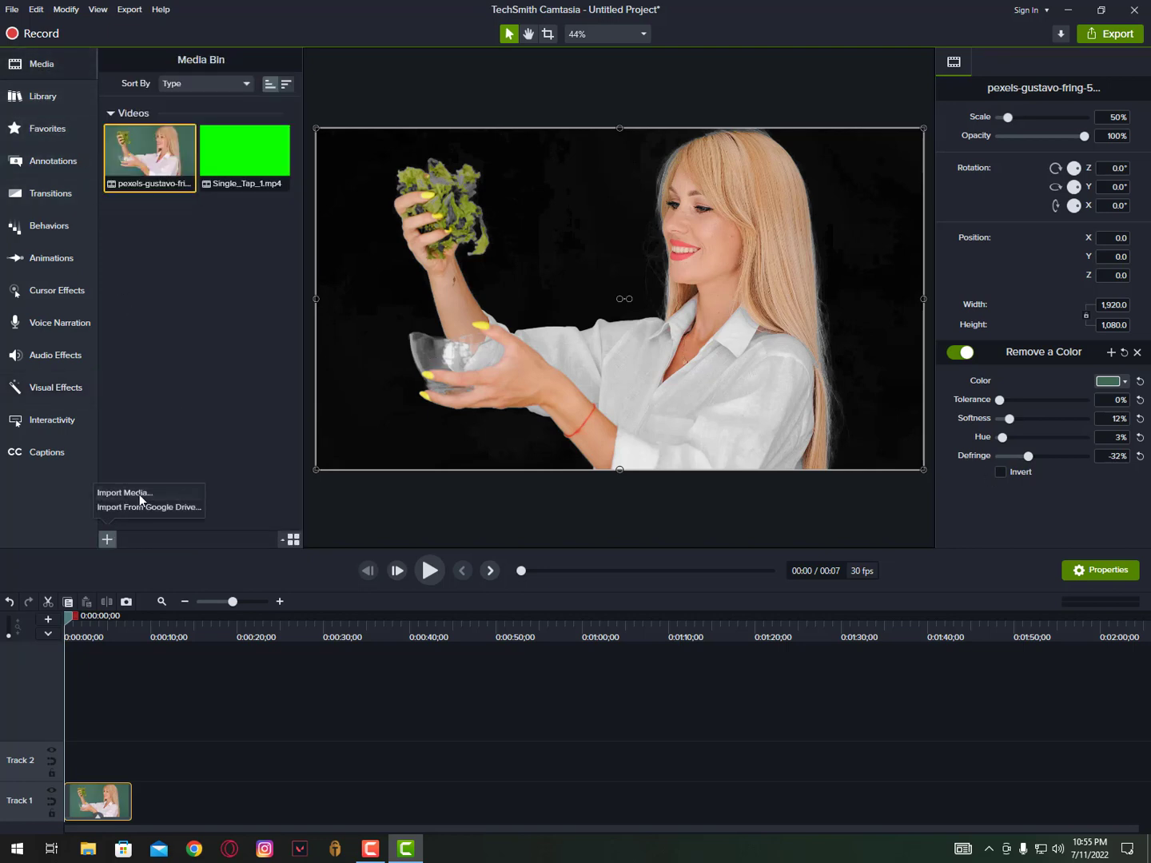
pyautogui.click(139, 492)
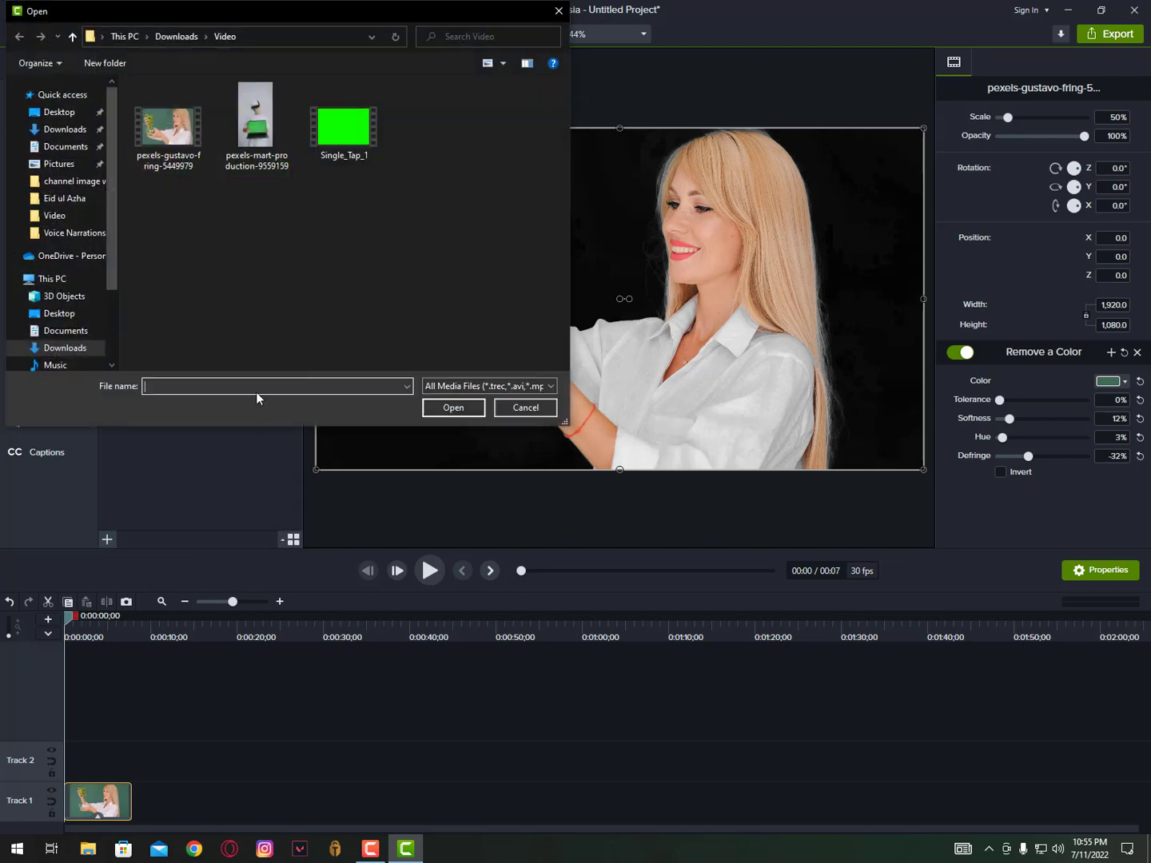
pyautogui.click(67, 129)
pyautogui.scroll(-2, 75, 333)
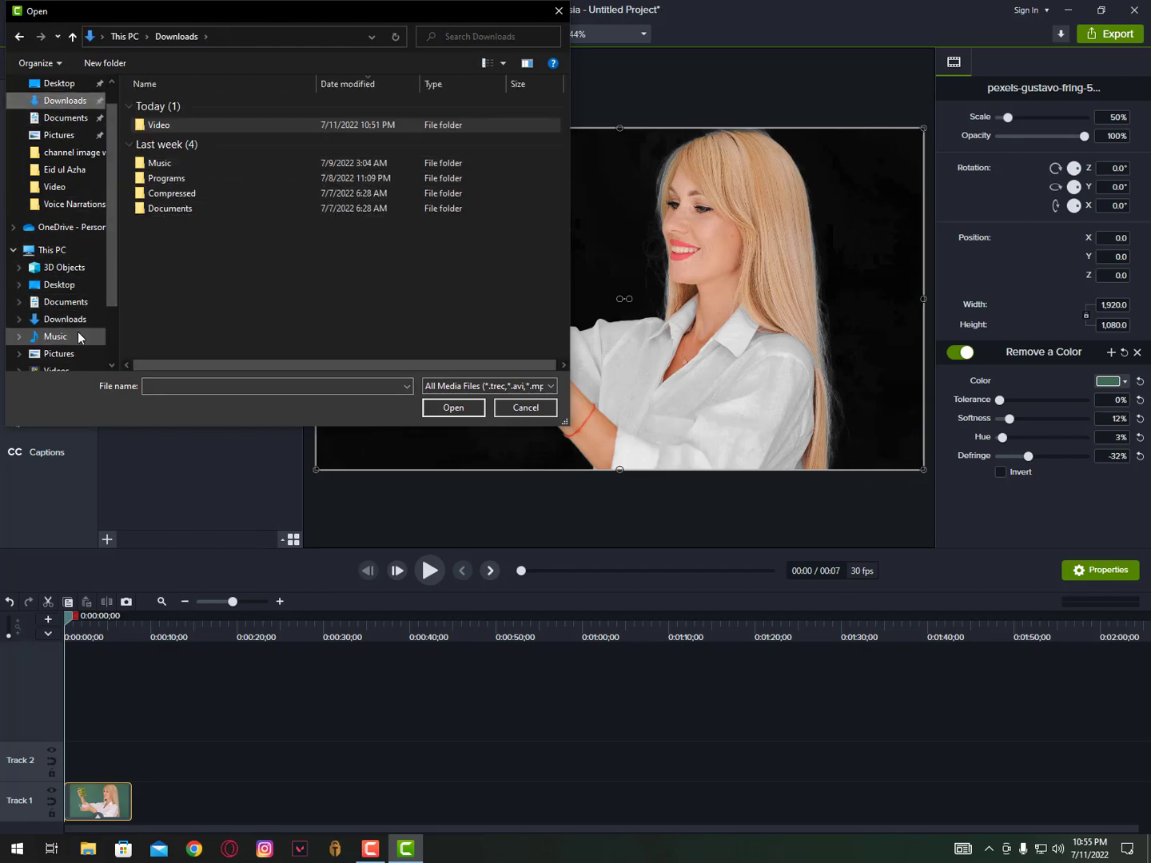
pyautogui.click(77, 353)
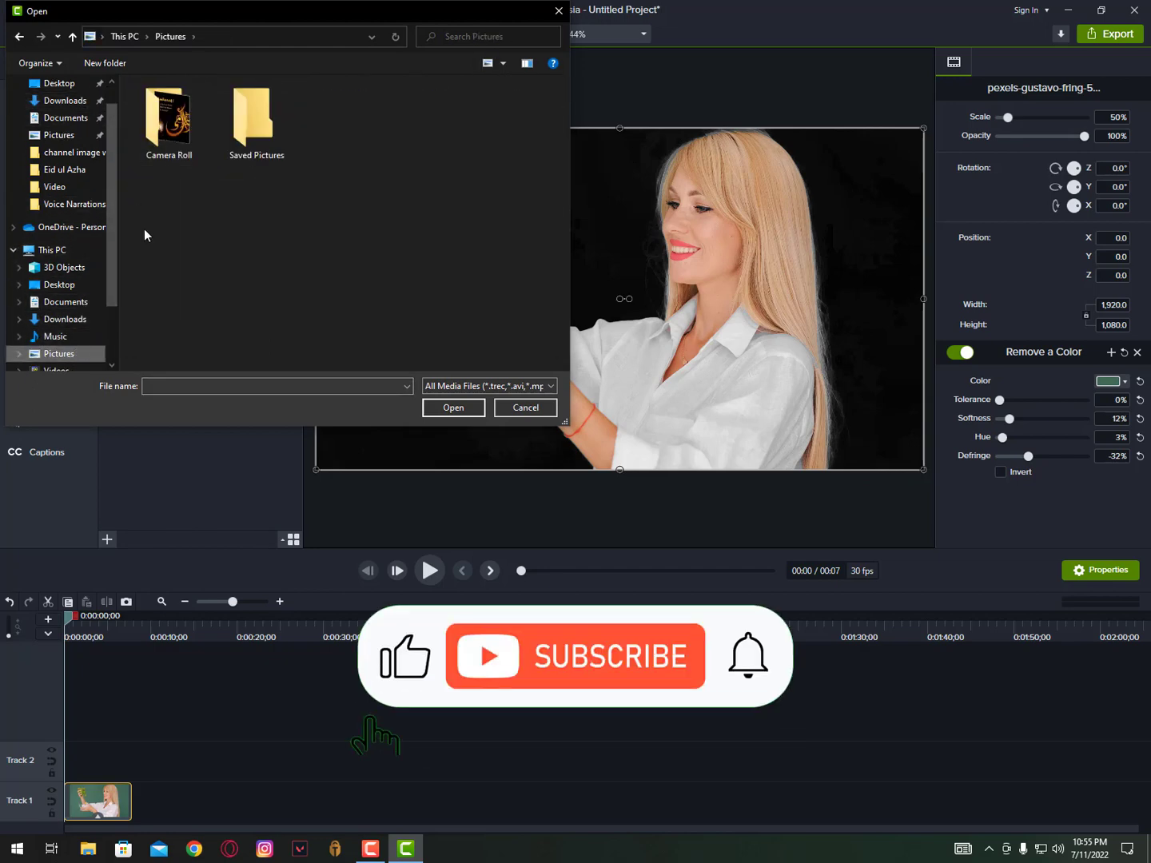
pyautogui.doubleClick(169, 144)
pyautogui.scroll(-1, 55, 352)
pyautogui.click(55, 335)
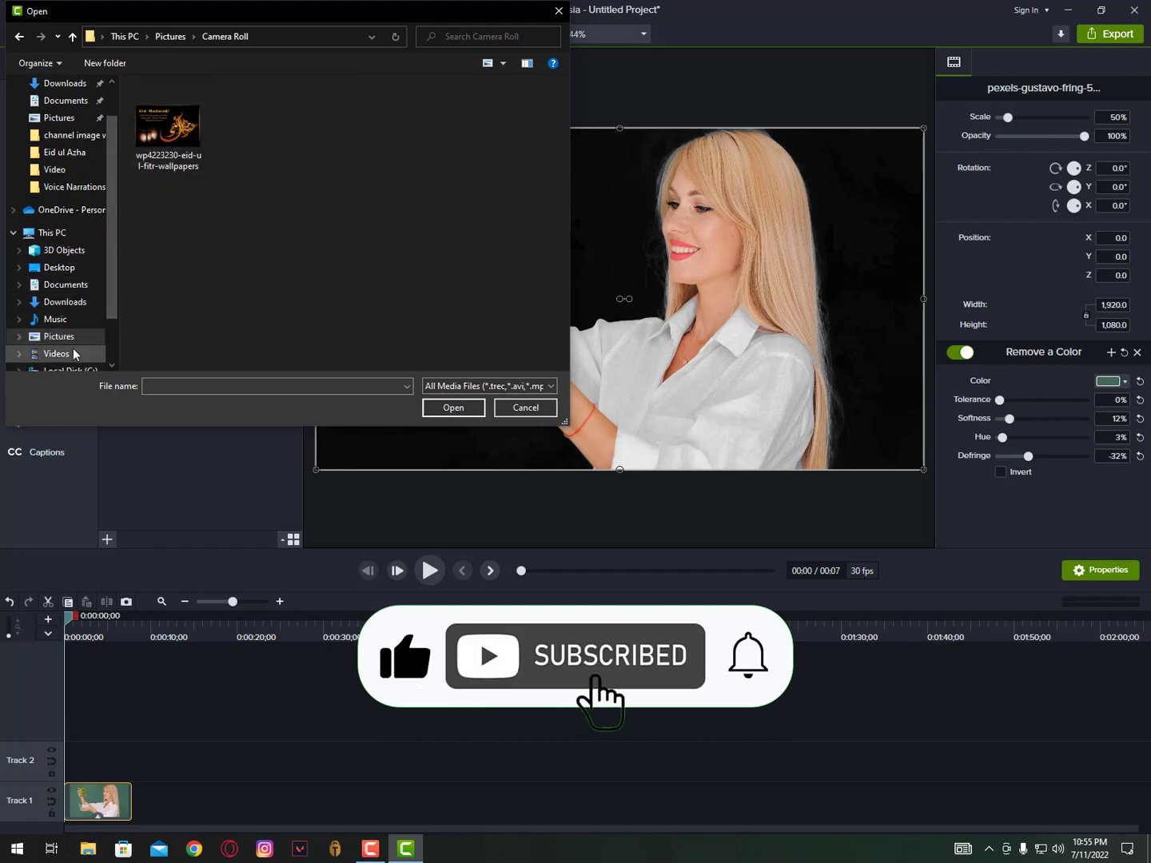
pyautogui.doubleClick(168, 132)
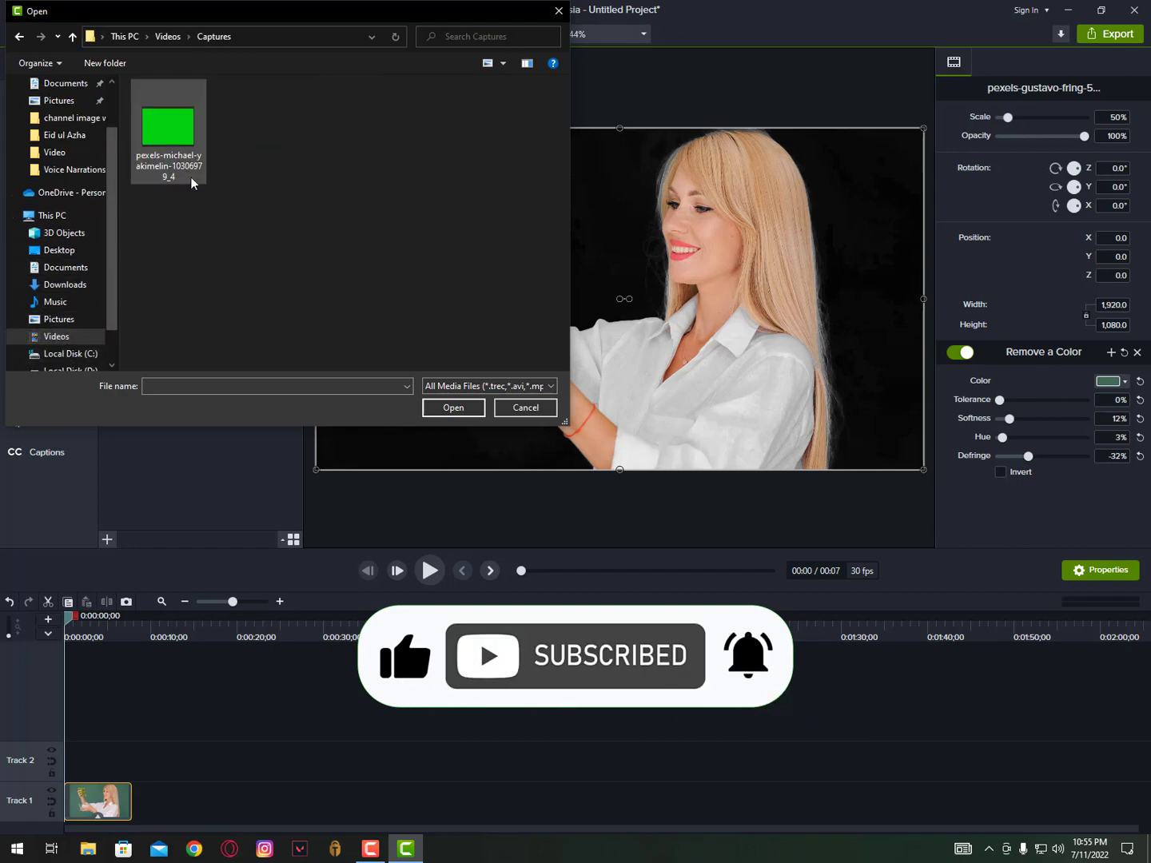
pyautogui.scroll(-1, 111, 289)
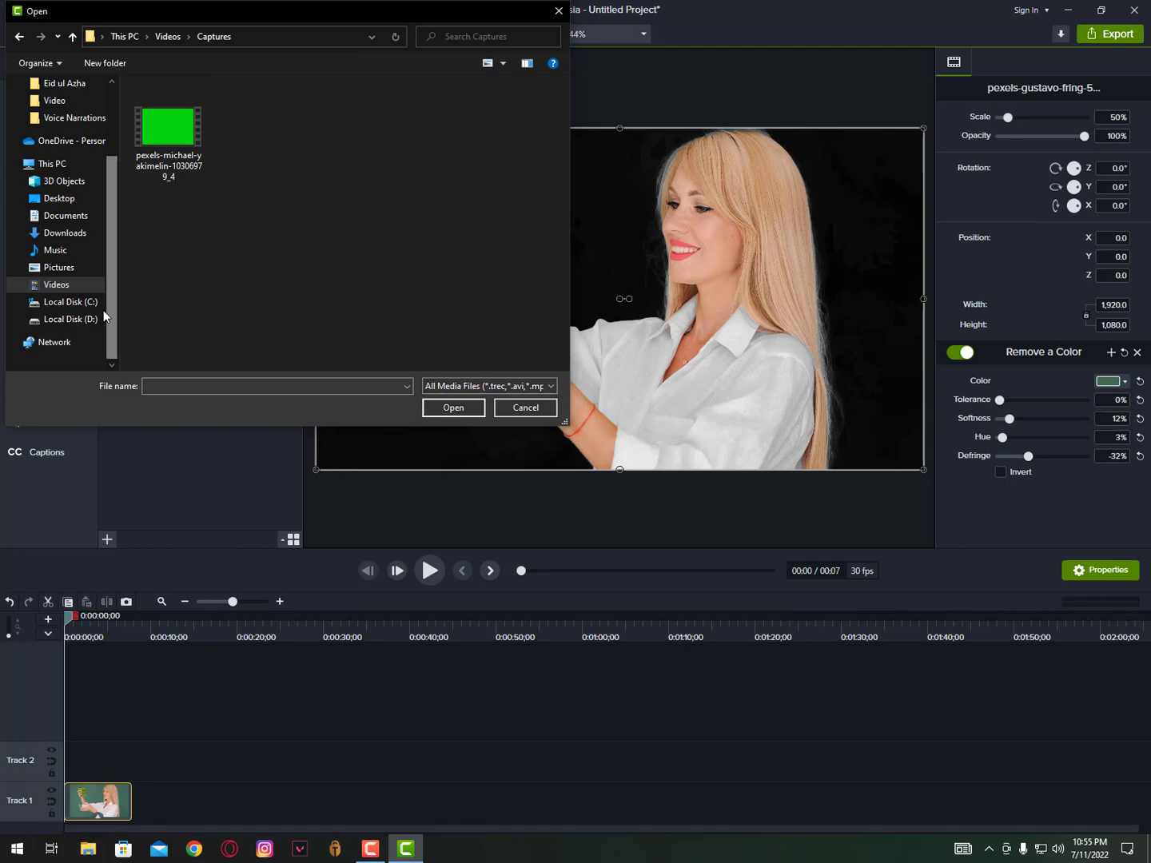
pyautogui.scroll(2, 64, 208)
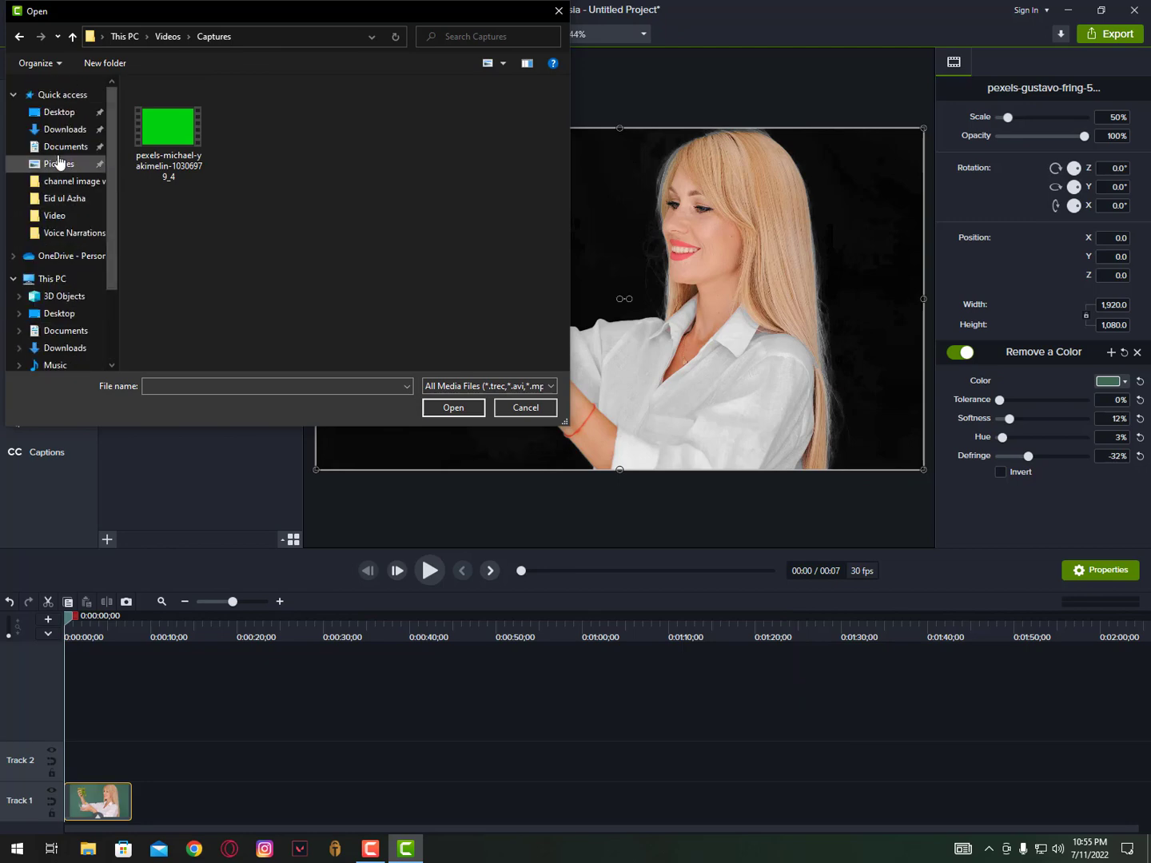
pyautogui.click(526, 407)
# - Open the canvas colour in the project settings and try muted shades such as #A28C8C, #8C99A2 and #A29F8C
pyautogui.click(606, 35)
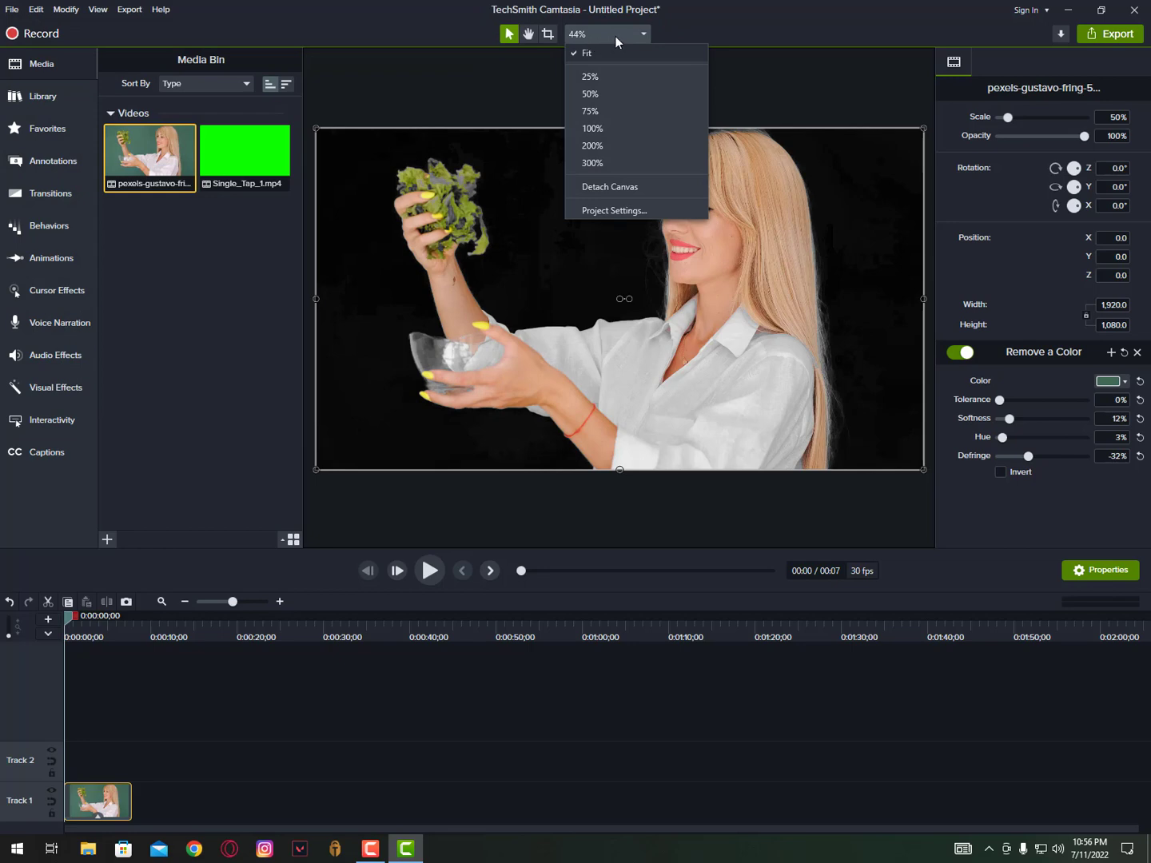
pyautogui.click(626, 211)
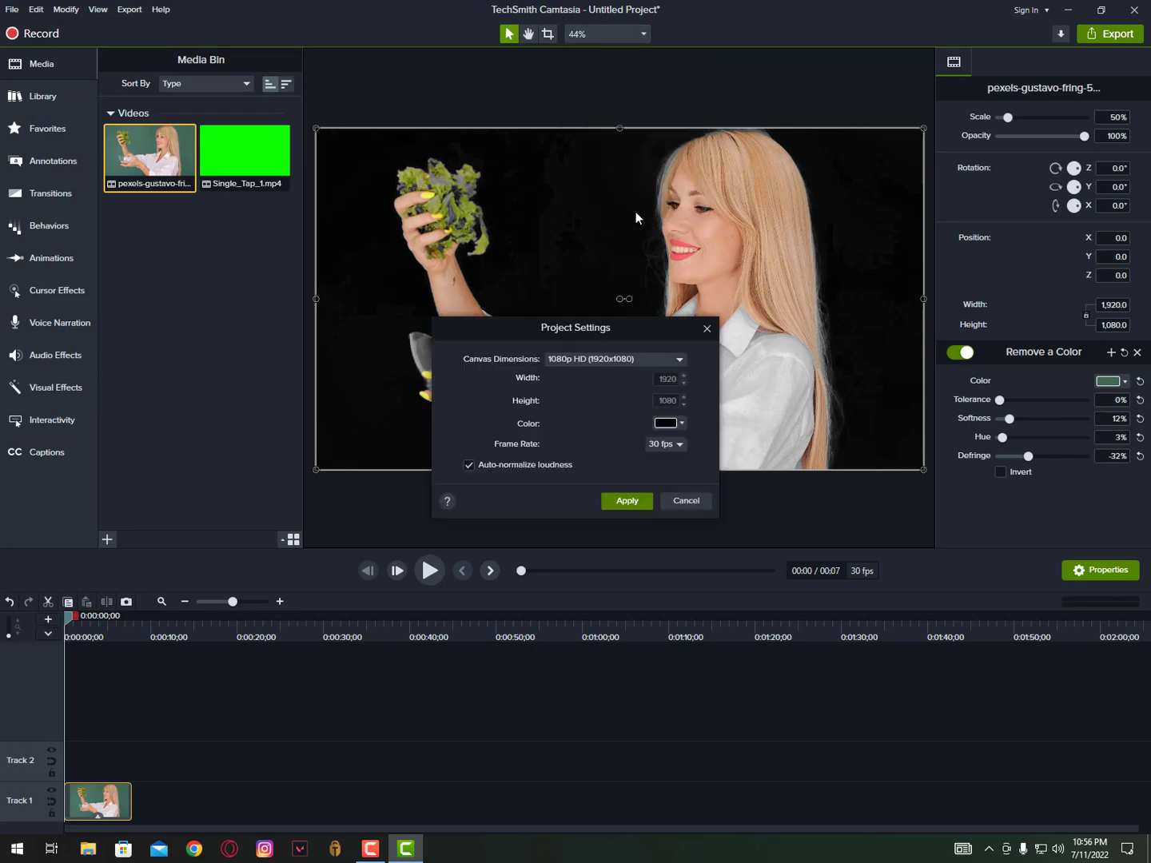
pyautogui.moveTo(630, 318); pyautogui.dragTo(715, 197)
pyautogui.click(749, 303)
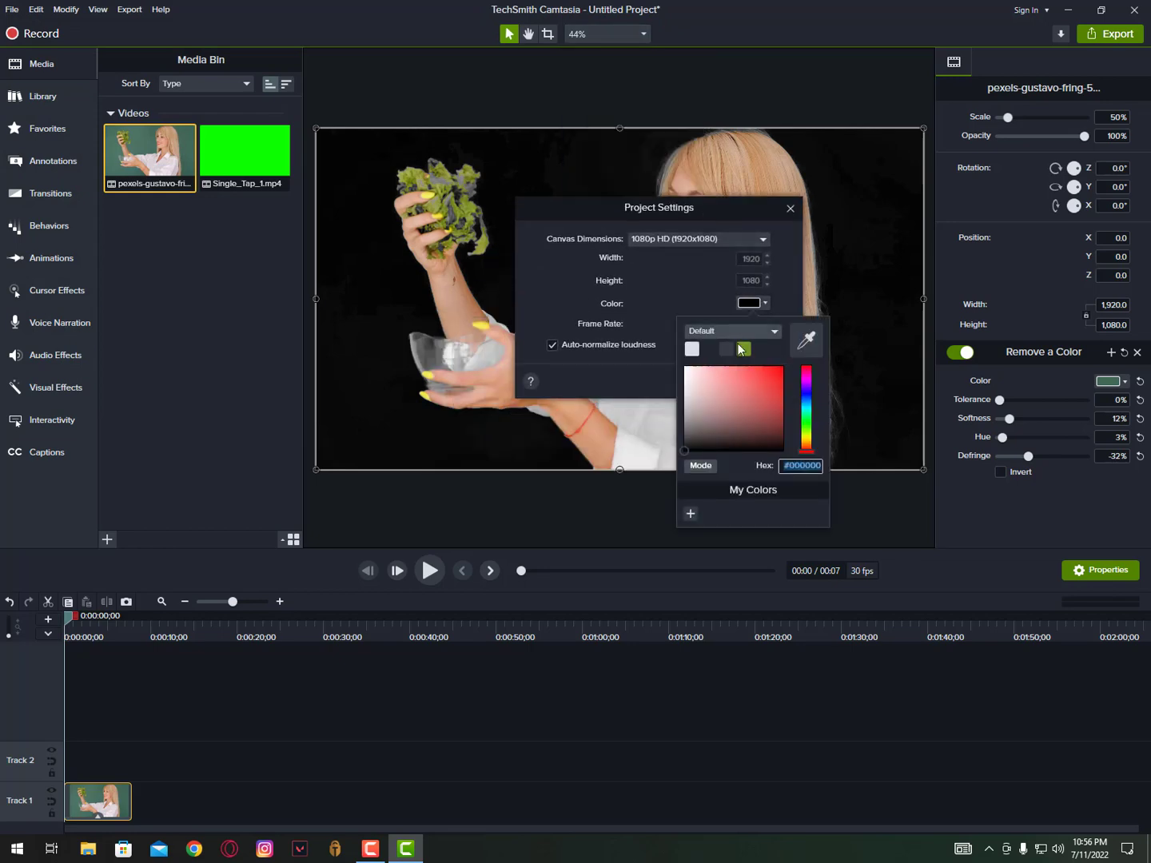
pyautogui.moveTo(681, 382); pyautogui.dragTo(653, 343)
pyautogui.moveTo(725, 404)
pyautogui.mouseDown()
pyautogui.moveTo(736, 377)
pyautogui.moveTo(763, 412)
pyautogui.moveTo(687, 419)
pyautogui.mouseUp()
pyautogui.click(697, 397)
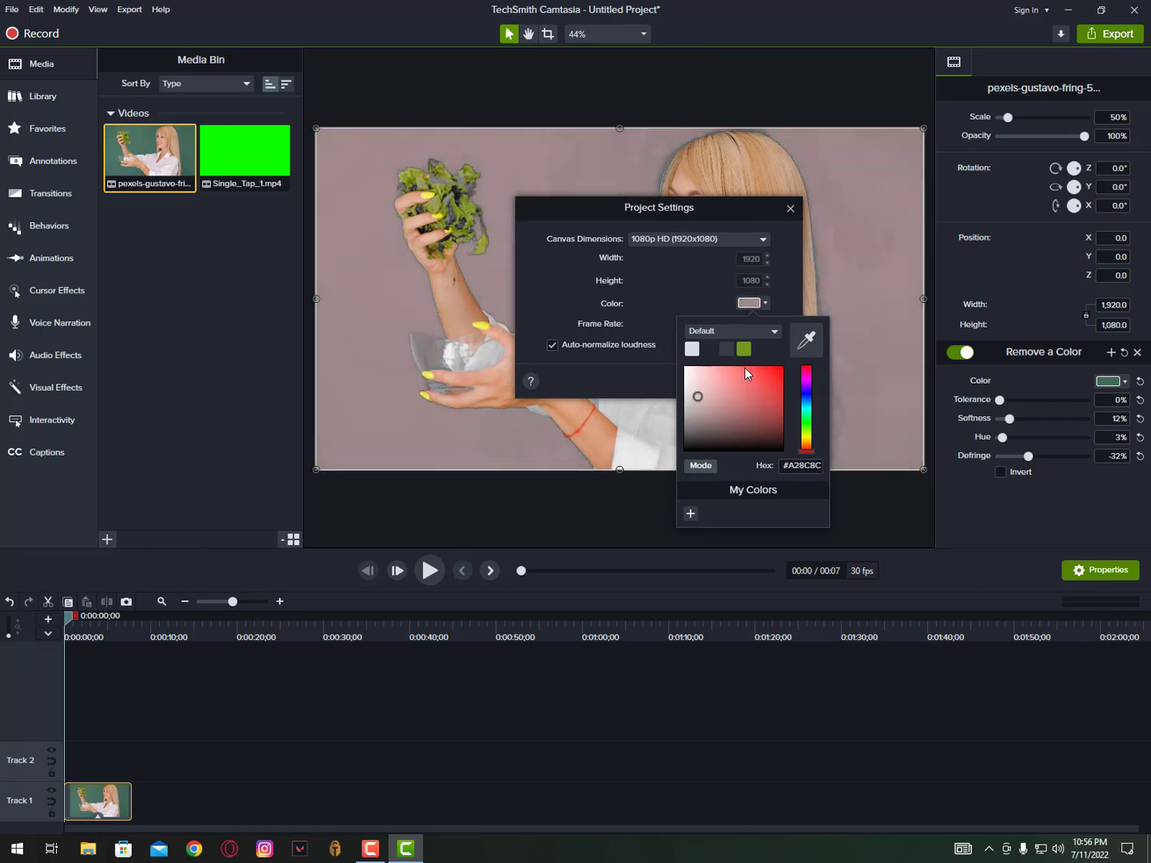
pyautogui.click(809, 404)
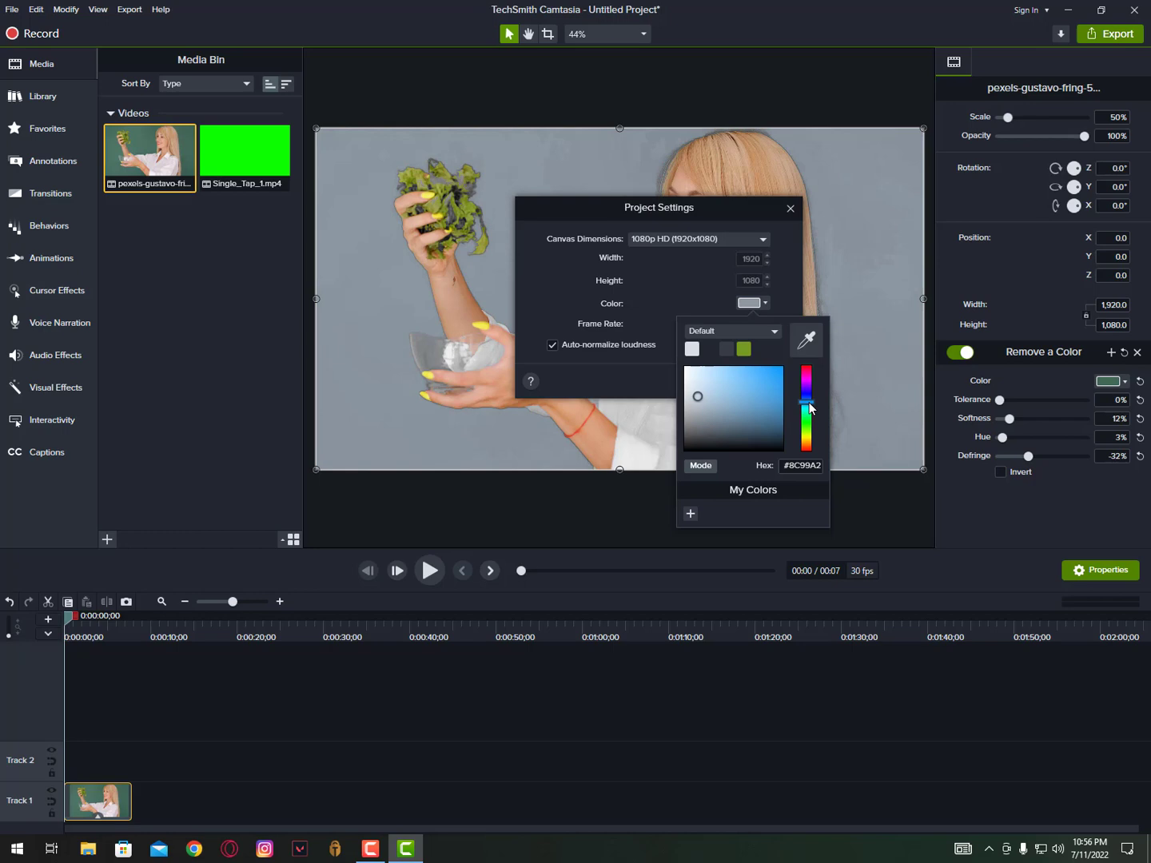
pyautogui.moveTo(810, 404); pyautogui.dragTo(811, 445)
pyautogui.click(812, 445)
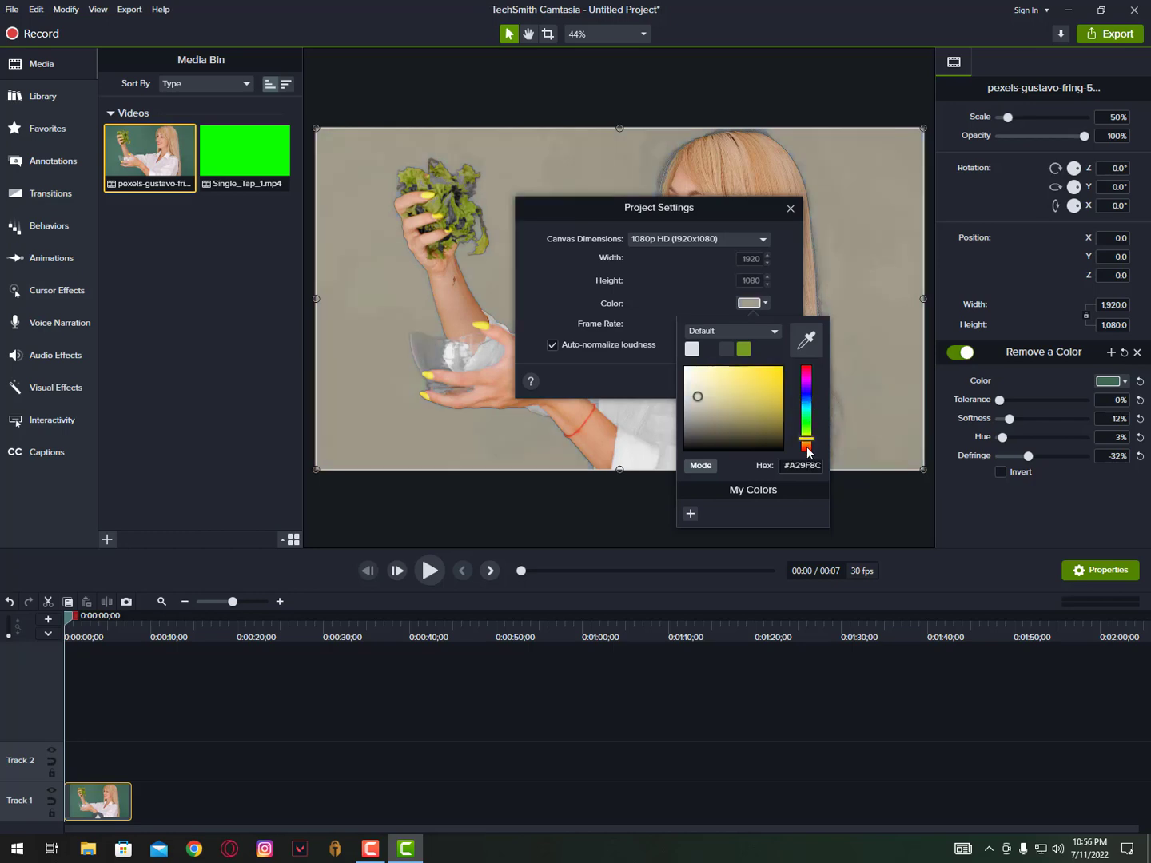
pyautogui.click(809, 450)
pyautogui.click(808, 454)
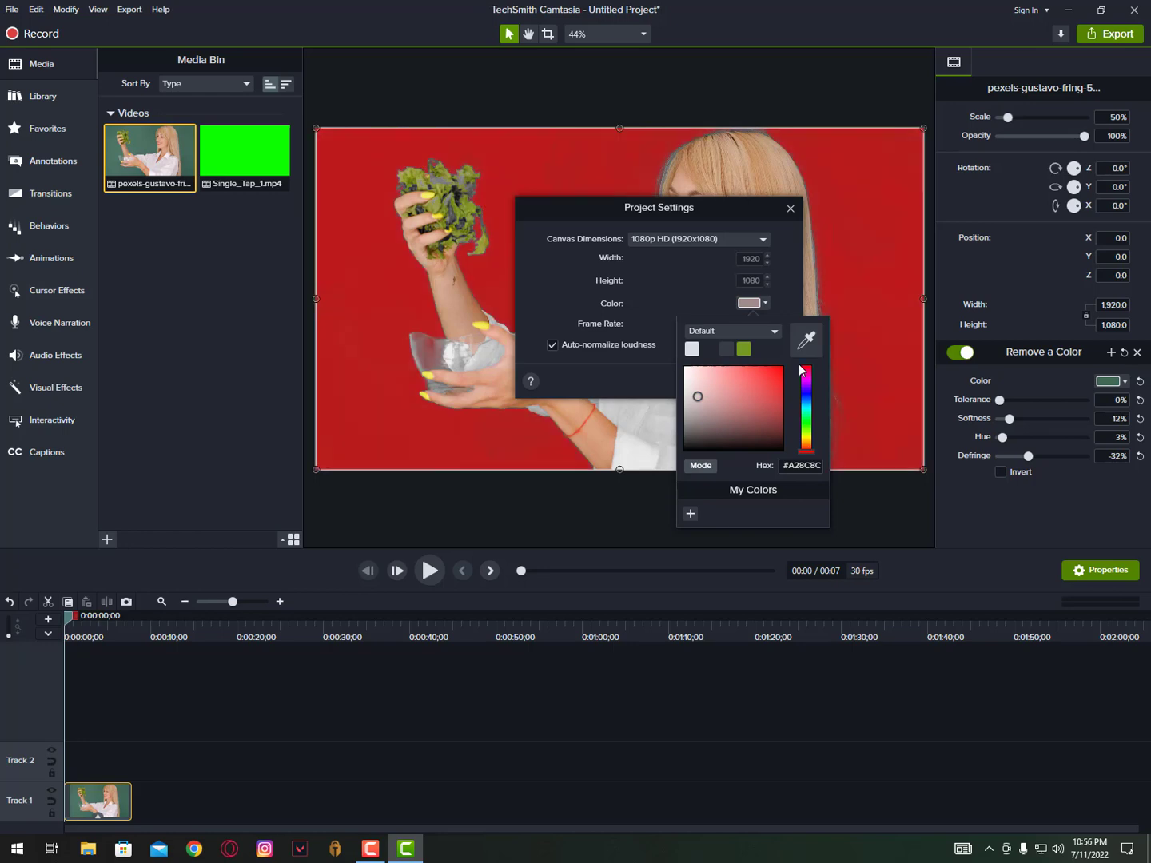
# - Set the canvas colour to a fully saturated turquoise and apply the project settings
pyautogui.click(784, 367)
pyautogui.click(807, 439)
pyautogui.moveTo(809, 439); pyautogui.dragTo(809, 444)
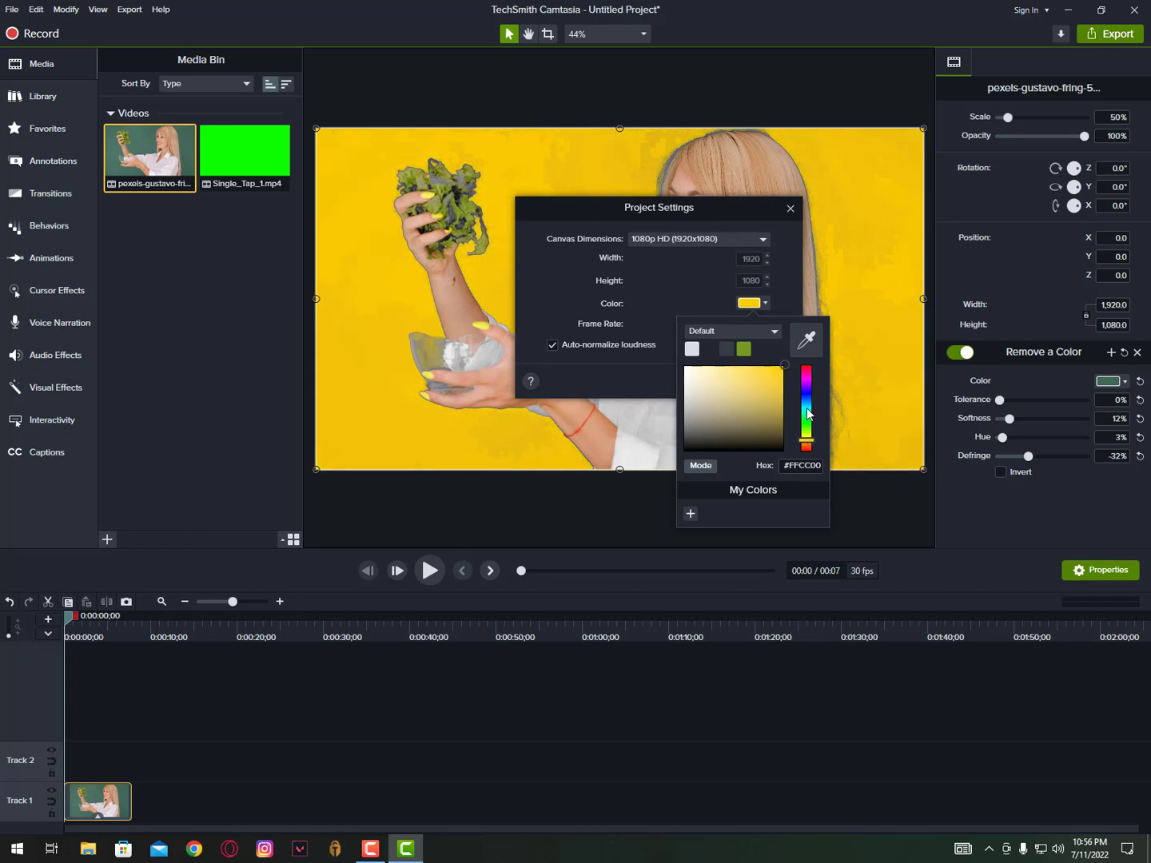
pyautogui.click(807, 408)
pyautogui.click(808, 411)
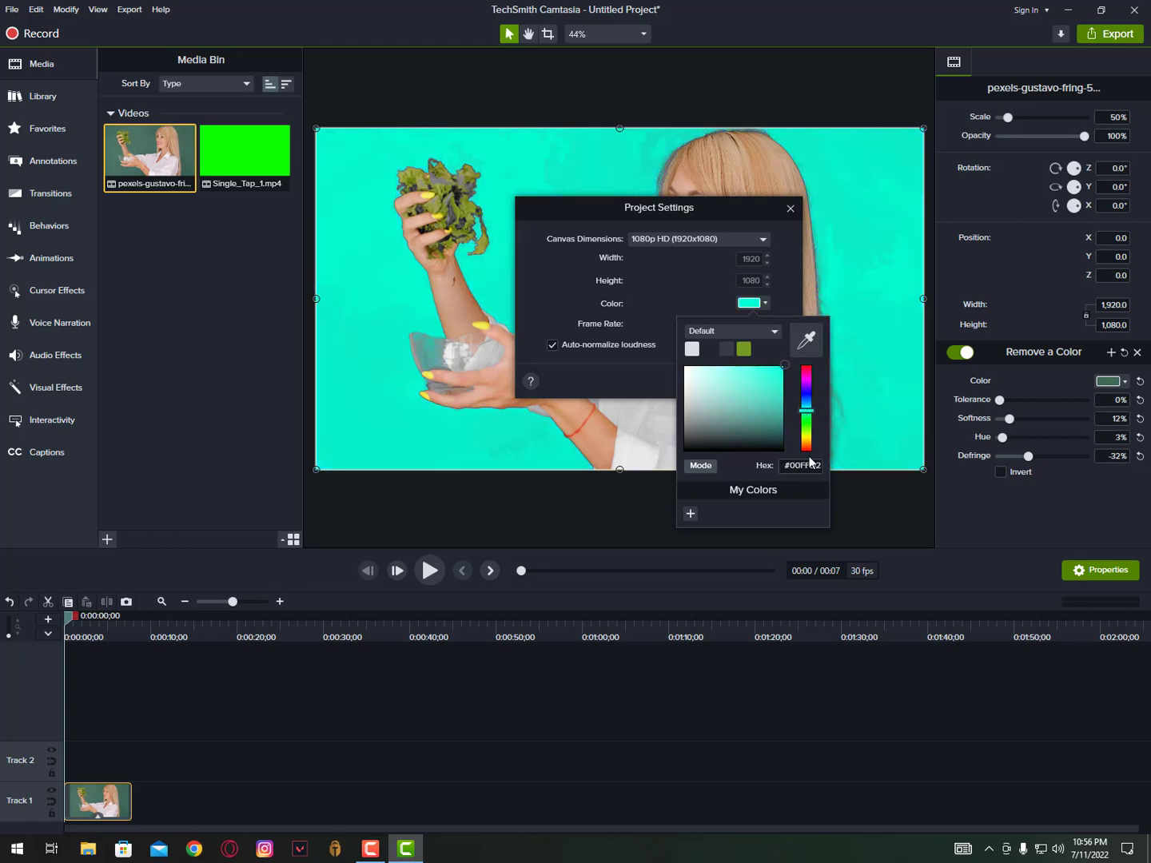
pyautogui.click(794, 286)
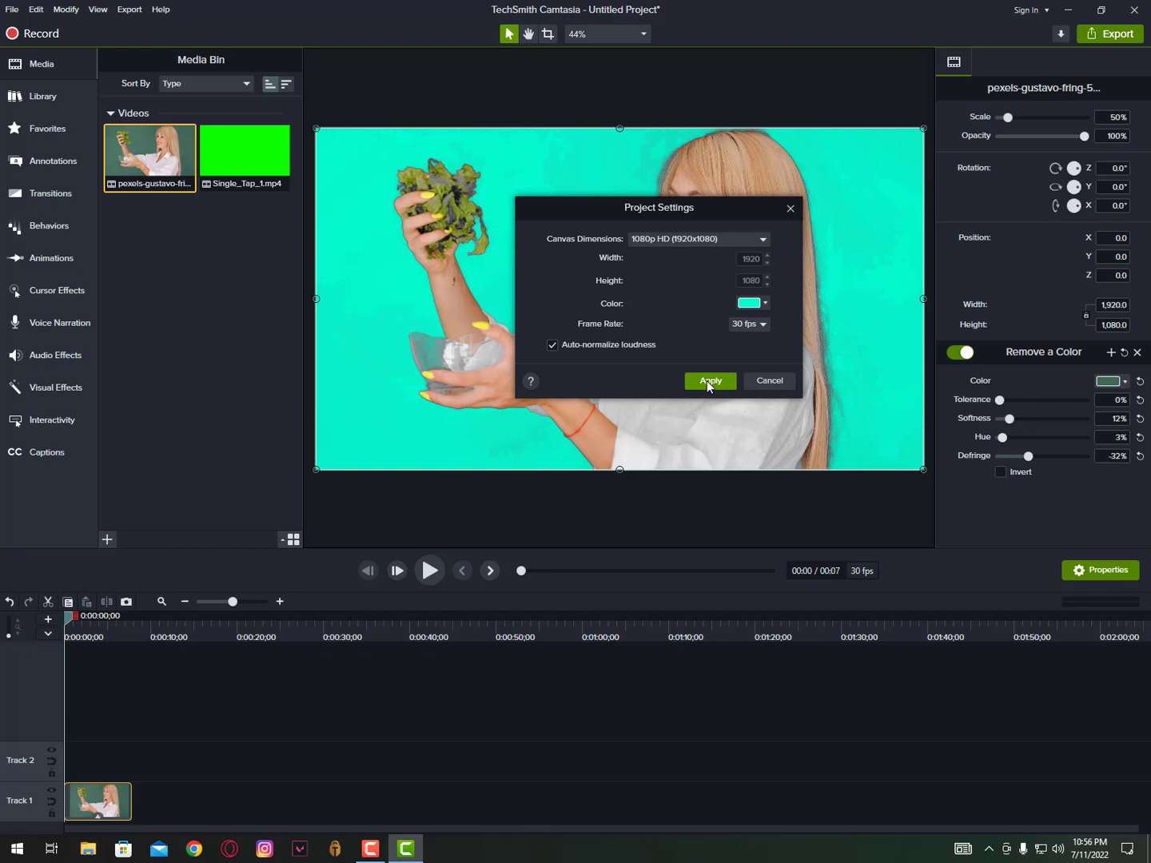
pyautogui.click(704, 382)
# - Refine the Remove a Color effect to tolerance 5%, softness 7%, hue 53% and defringe 34%
pyautogui.moveTo(999, 400); pyautogui.dragTo(1010, 437)
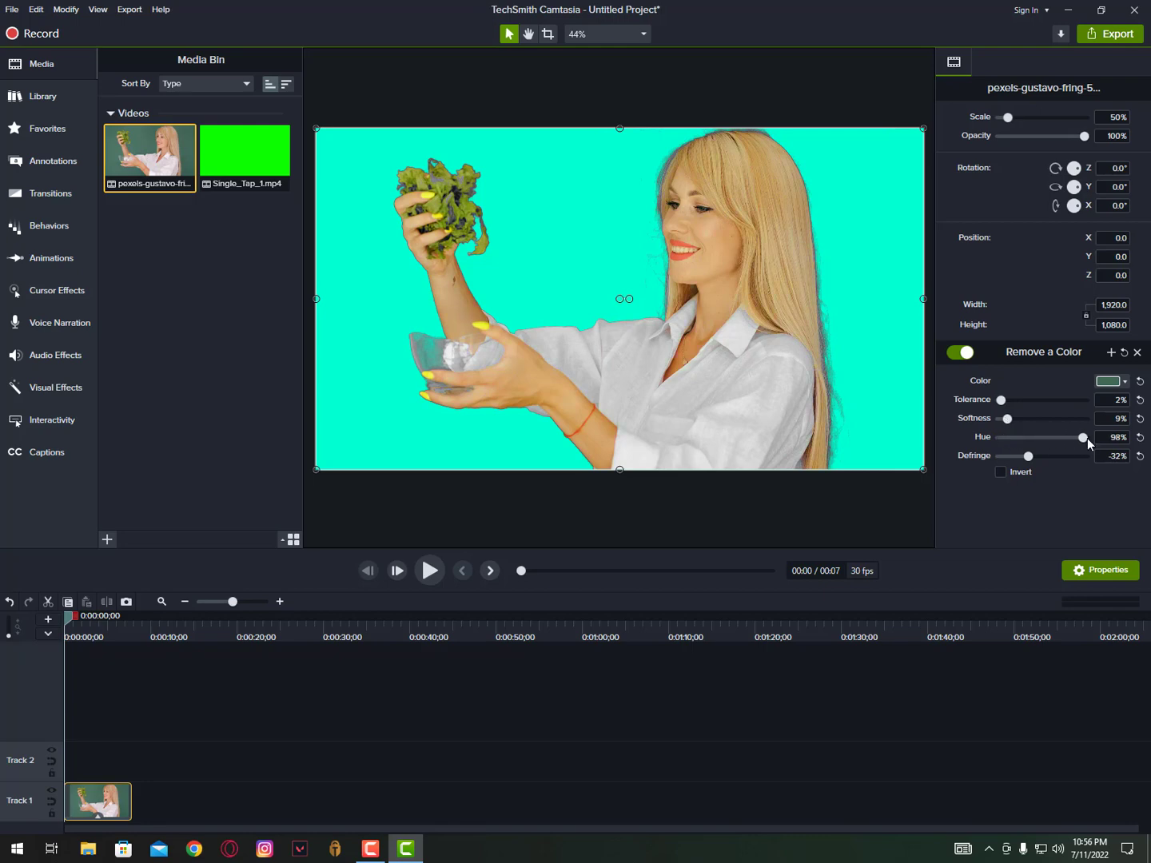
pyautogui.moveTo(1087, 438); pyautogui.dragTo(1004, 403)
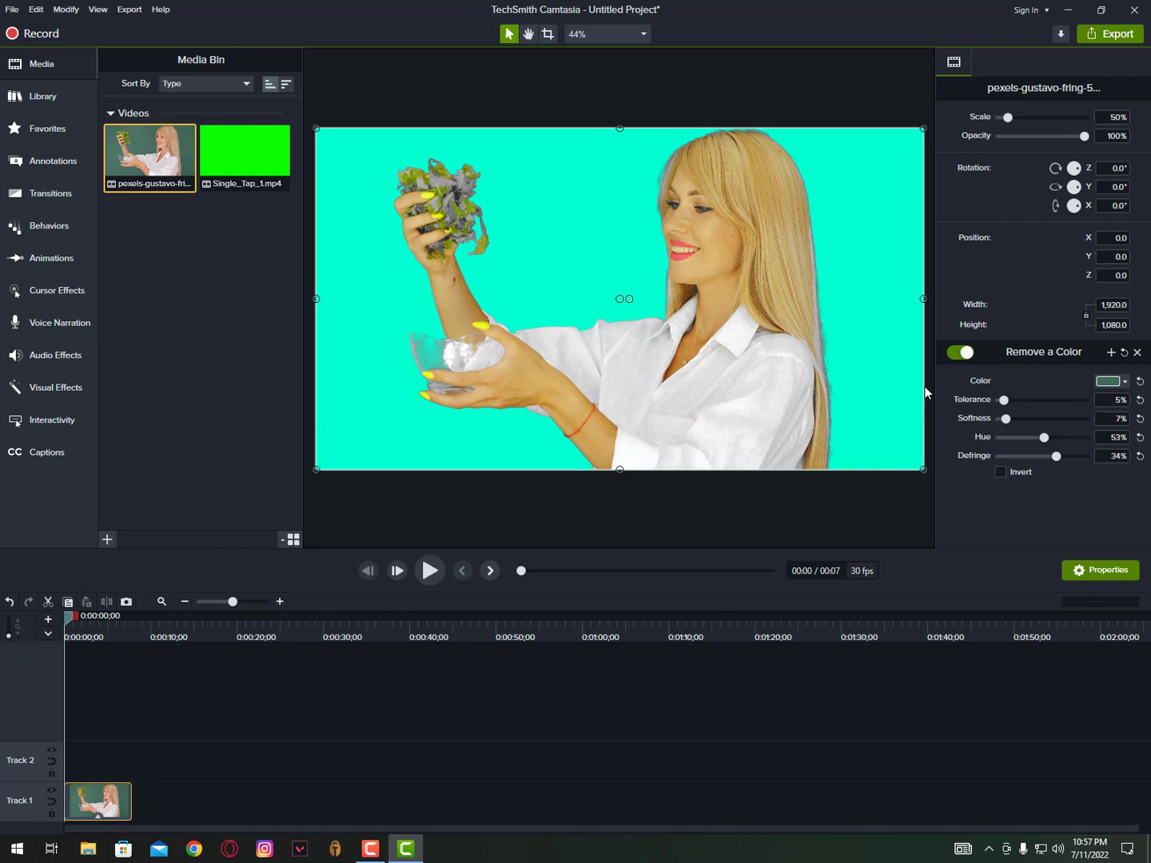
# - Try the light grey swatch #D8DEE3 as the Remove a Color effect's colour, and restore #436A59
pyautogui.click(1111, 381)
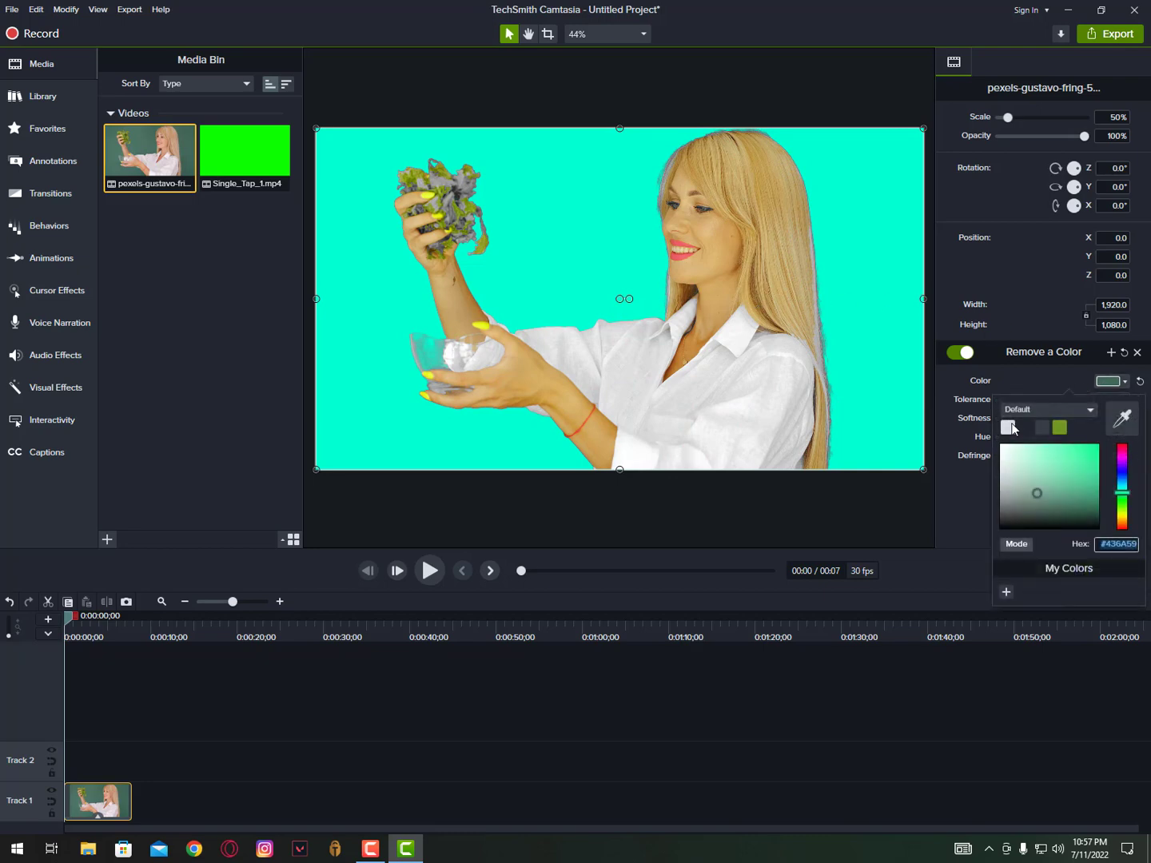
pyautogui.click(1010, 427)
pyautogui.click(1082, 377)
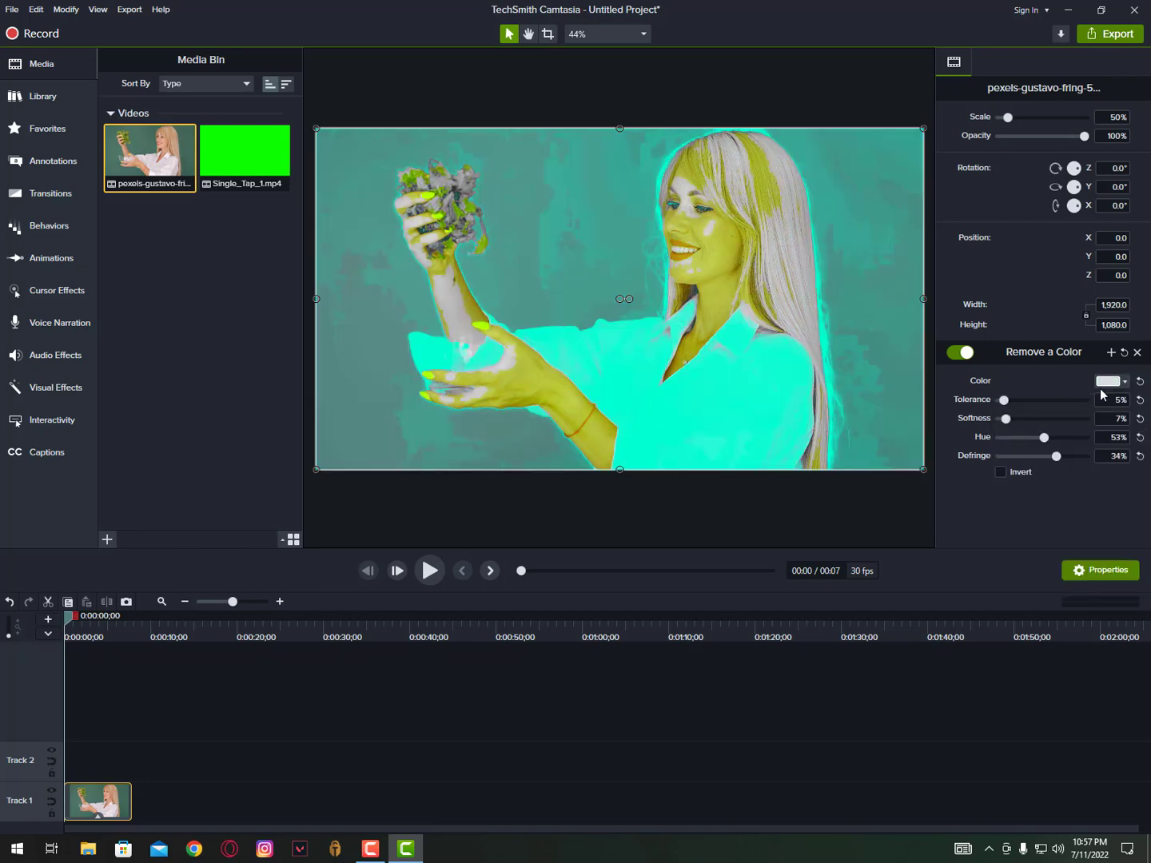
pyautogui.click(1102, 386)
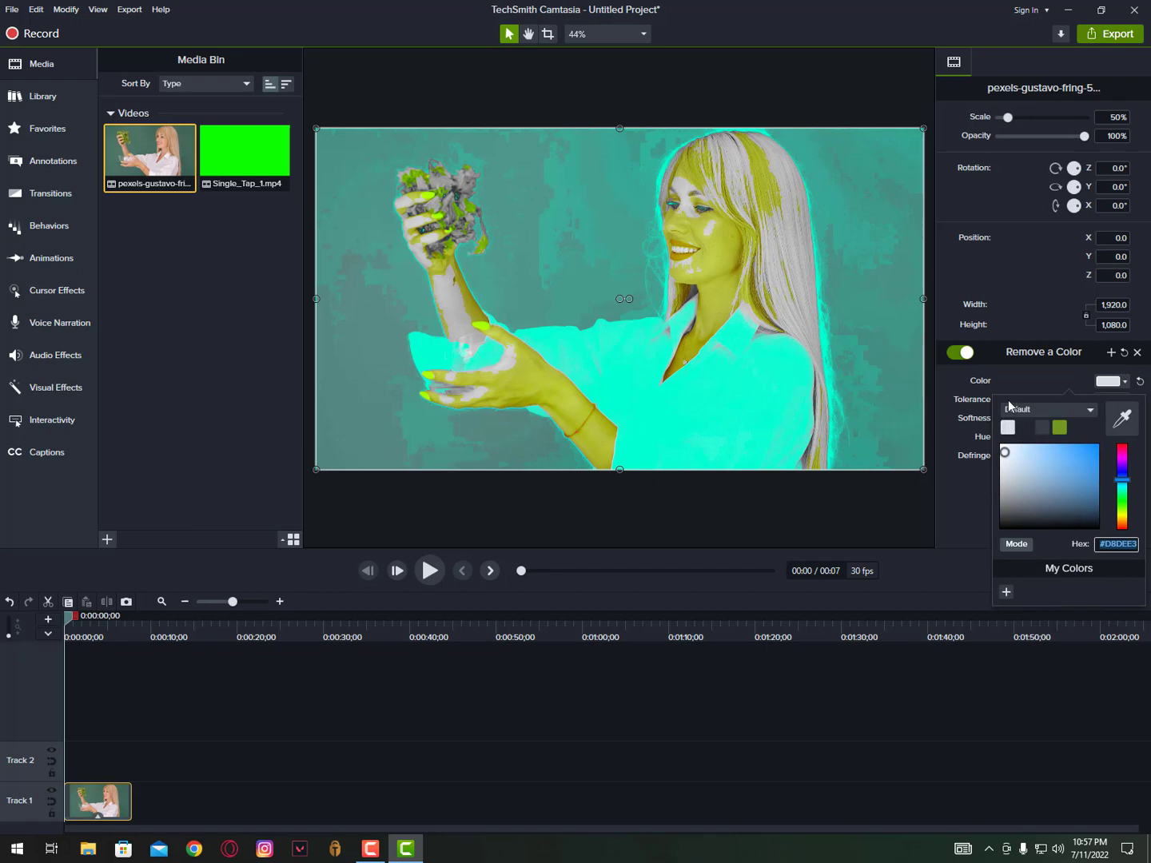
pyautogui.write('#436A59')
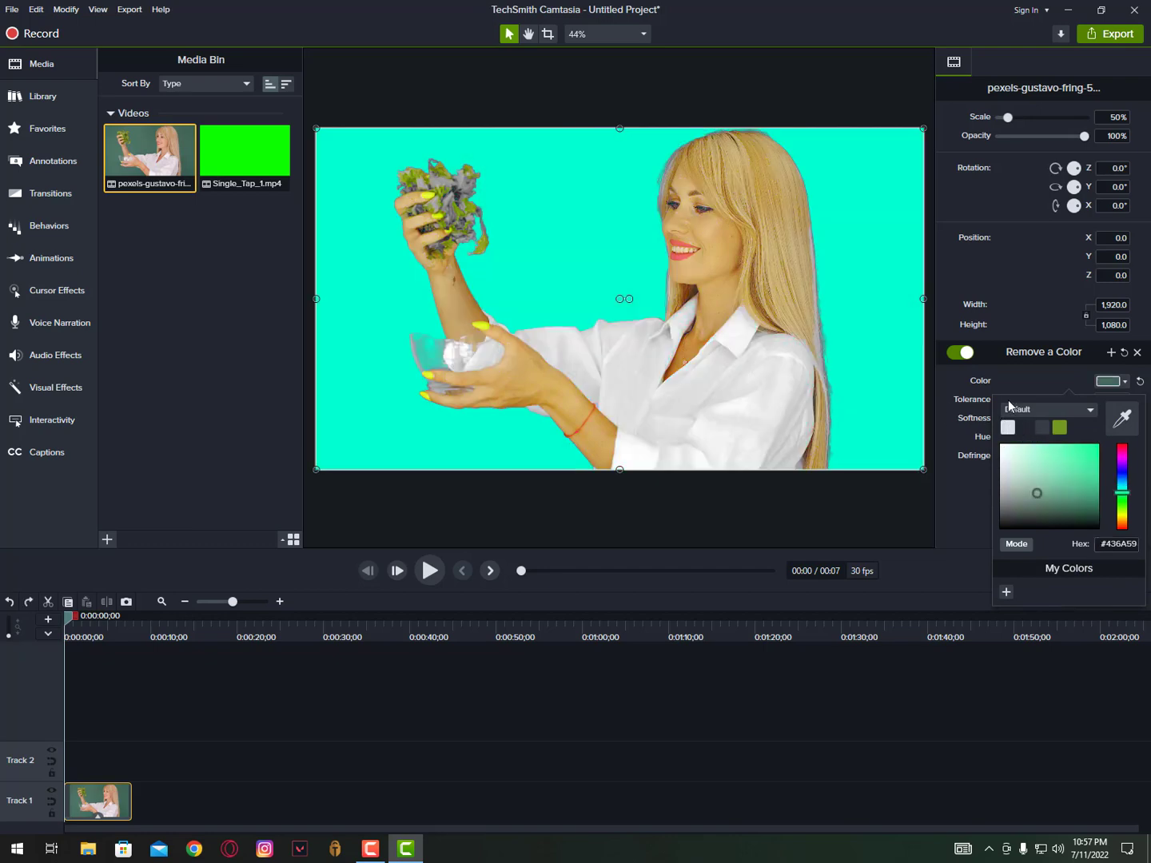
pyautogui.click(969, 419)
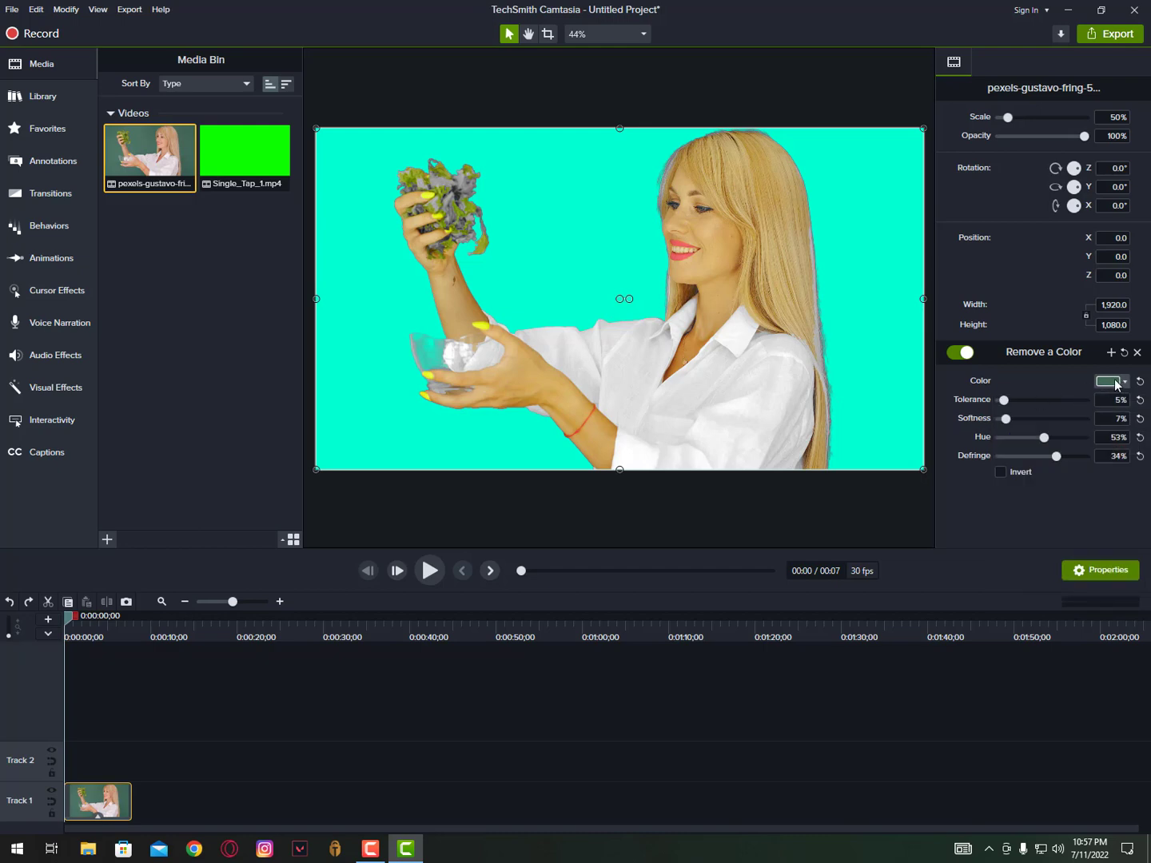
# - Open the canvas colour in the project settings and sample the dark shade #2A3137 with the eyedropper
pyautogui.click(639, 33)
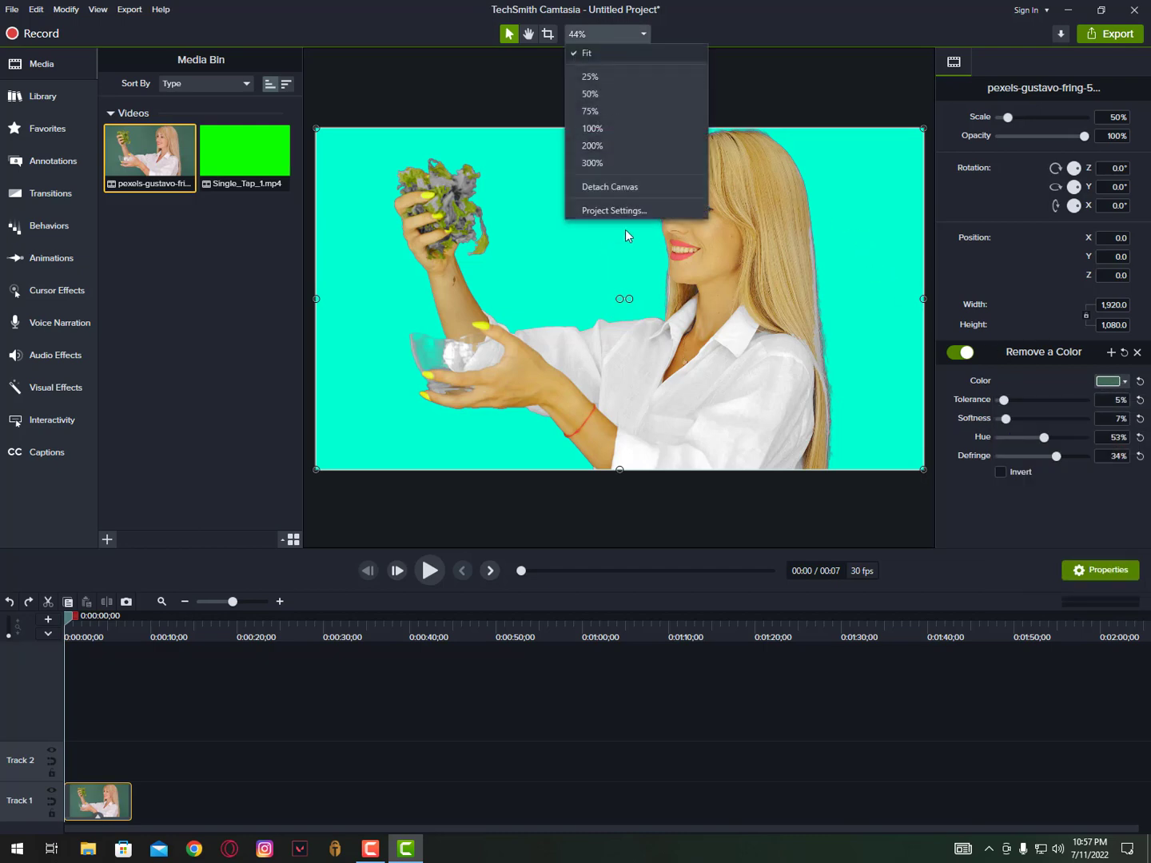
pyautogui.click(617, 210)
pyautogui.click(665, 423)
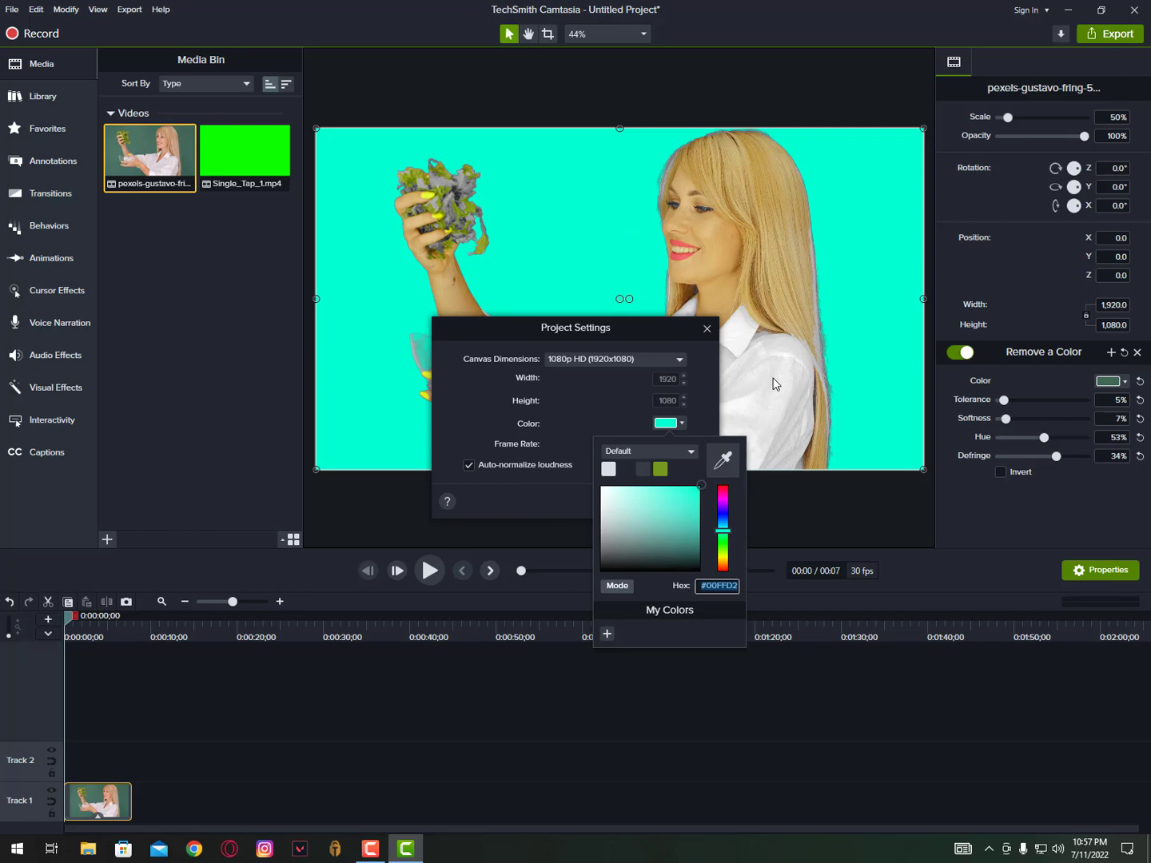
pyautogui.click(709, 412)
pyautogui.click(662, 424)
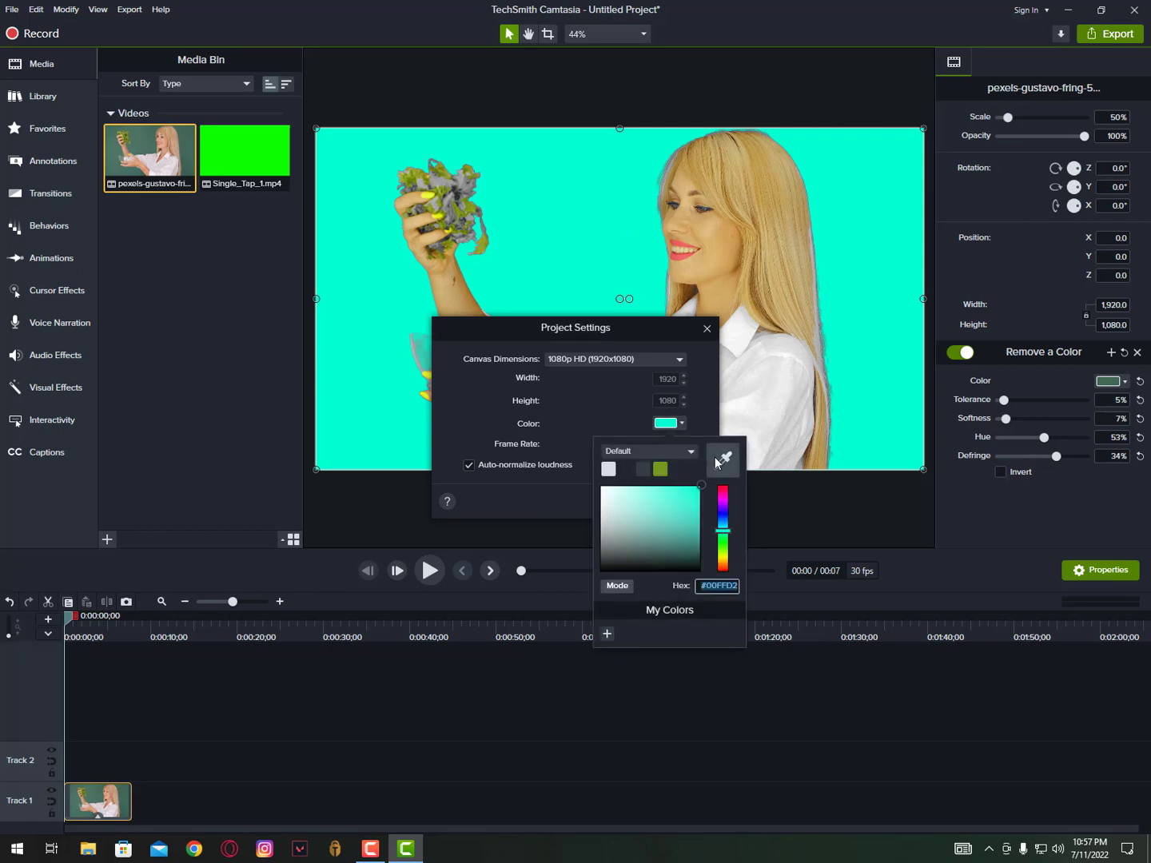
pyautogui.click(721, 458)
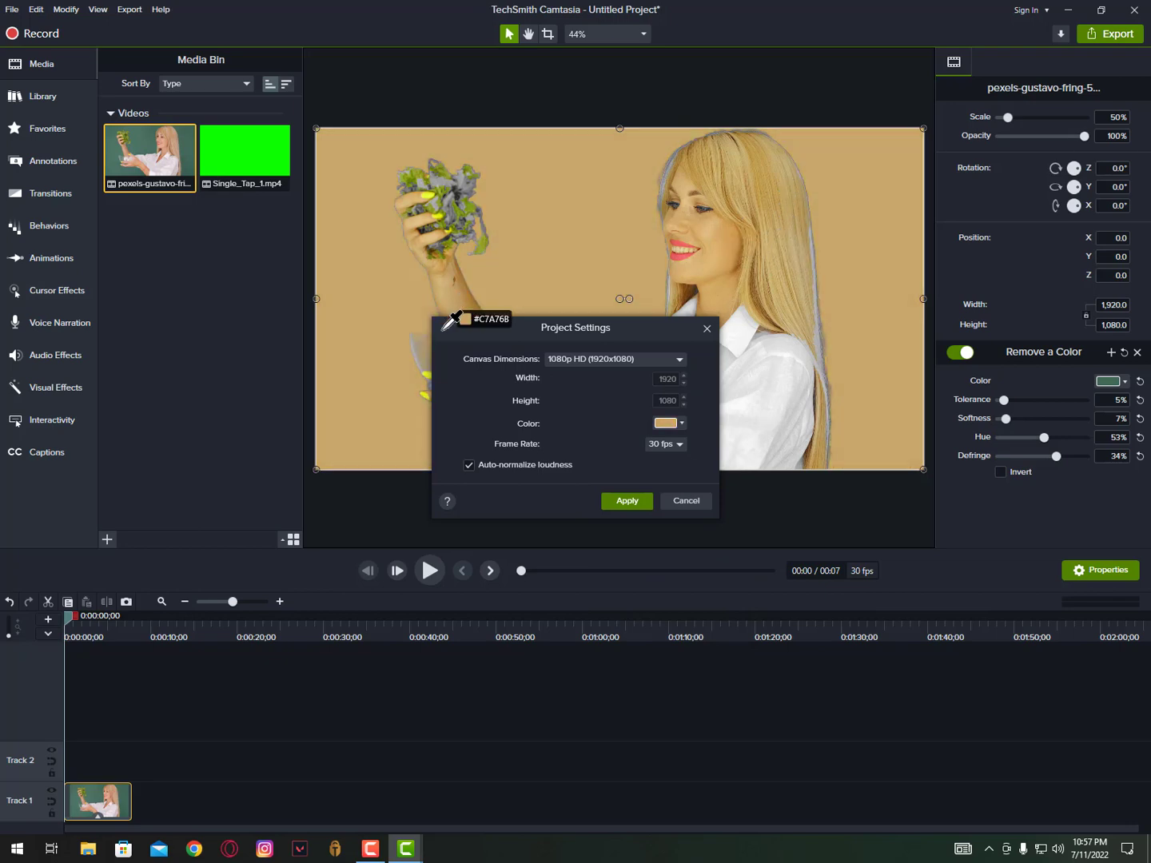
pyautogui.click(528, 327)
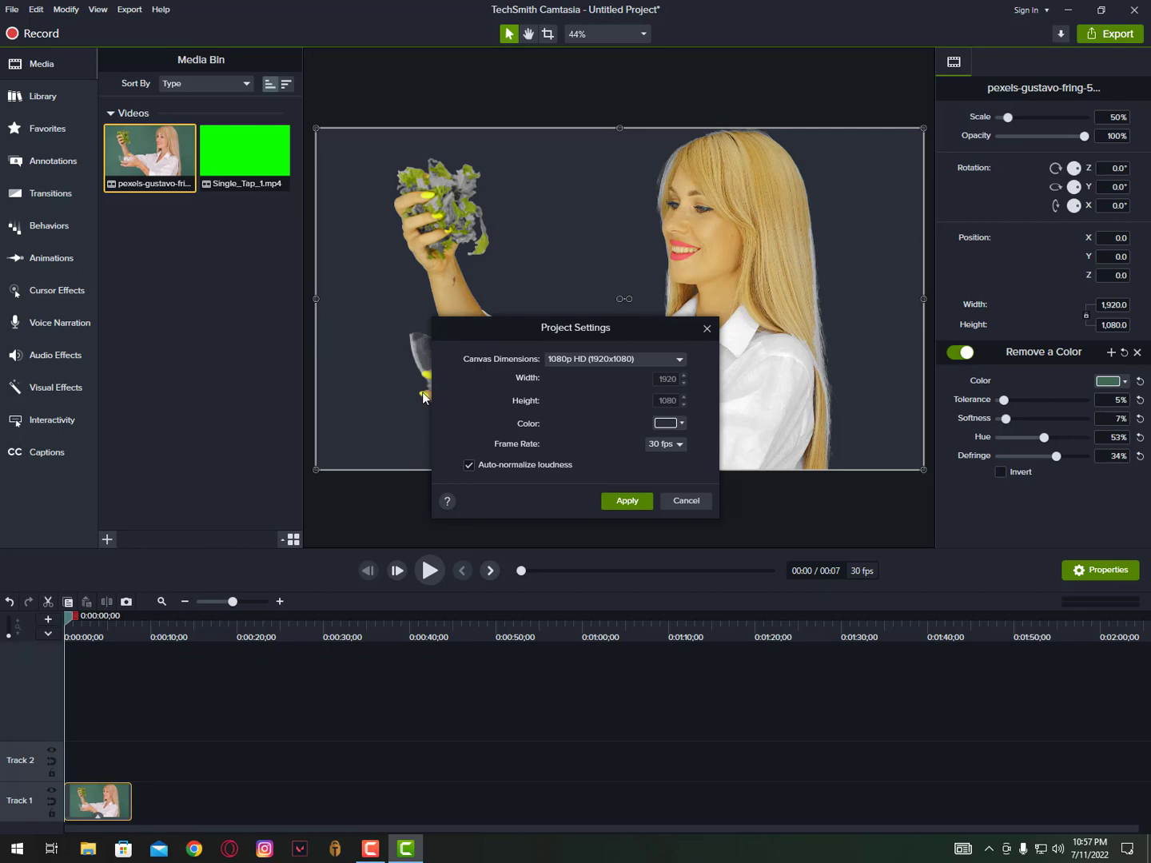
# - Sample the grey #A1A1A1 from the held leaves as the canvas colour and apply the project settings
pyautogui.moveTo(514, 326); pyautogui.dragTo(621, 326)
pyautogui.click(769, 424)
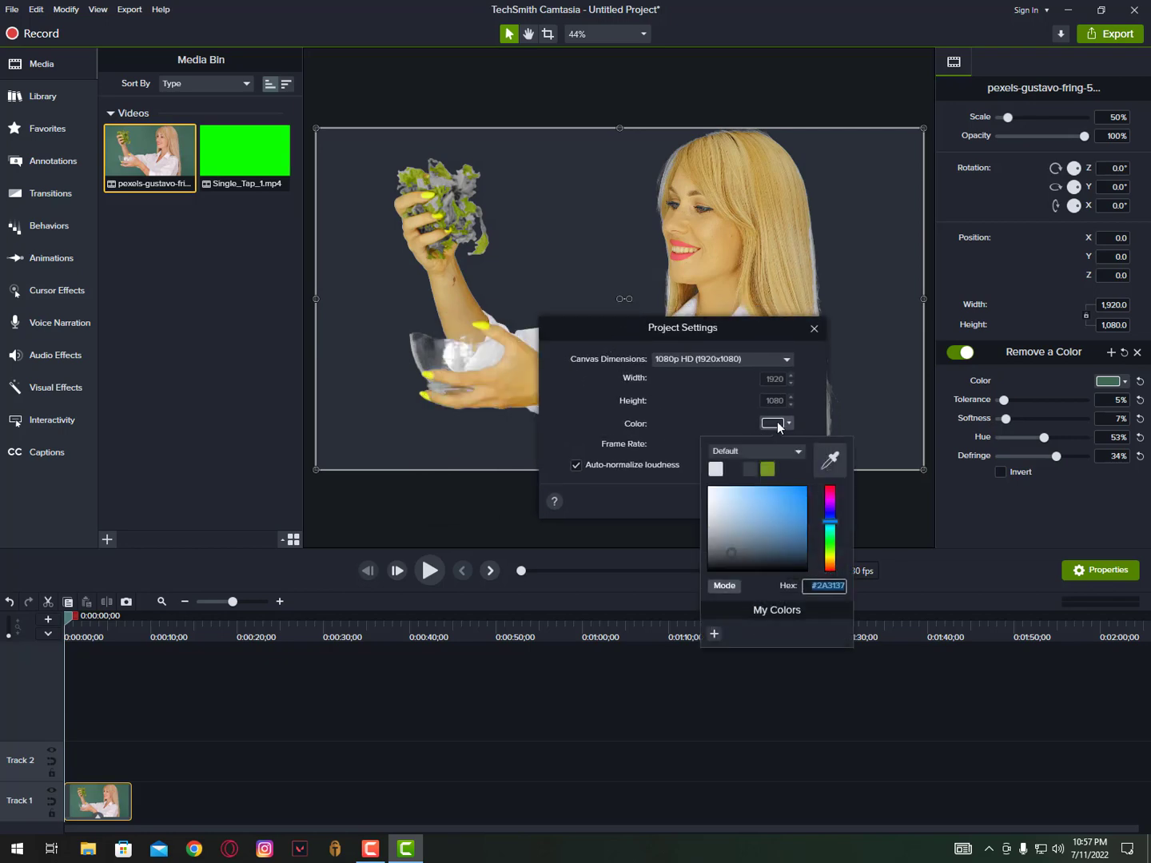
pyautogui.click(830, 454)
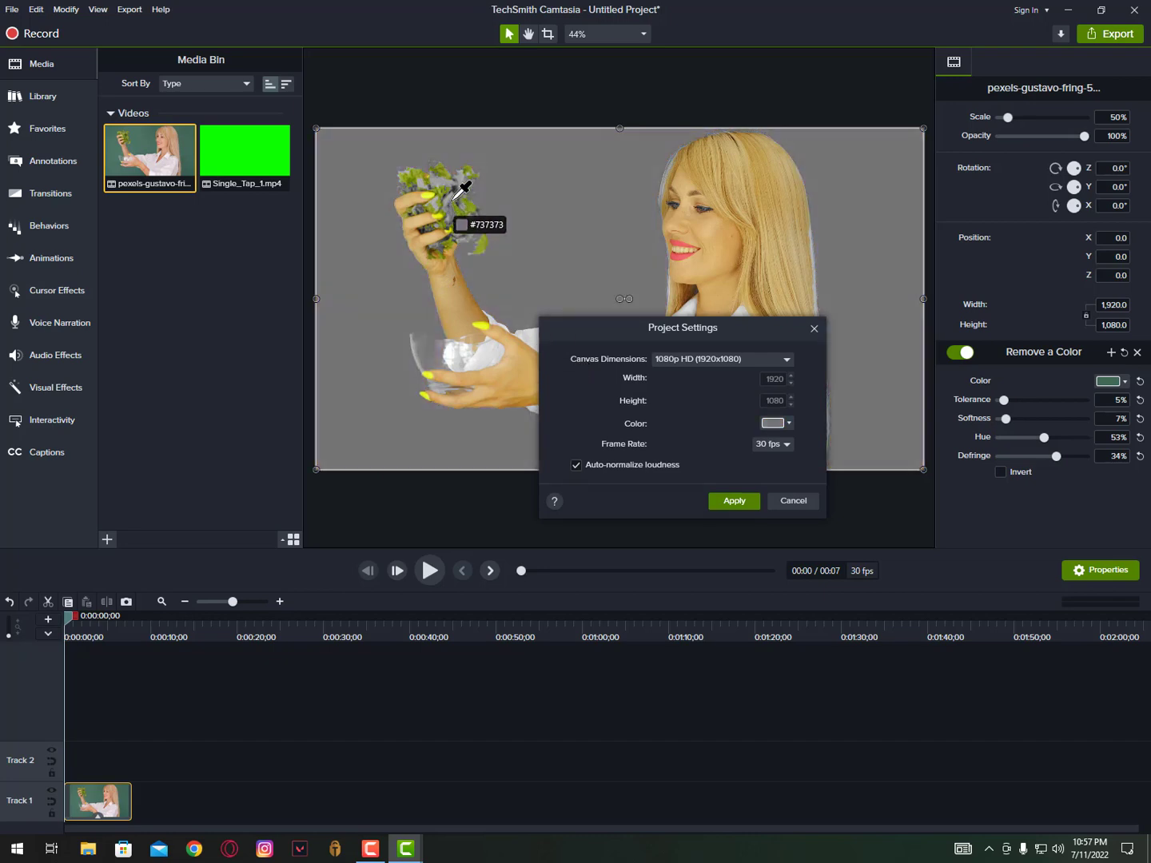
pyautogui.click(449, 171)
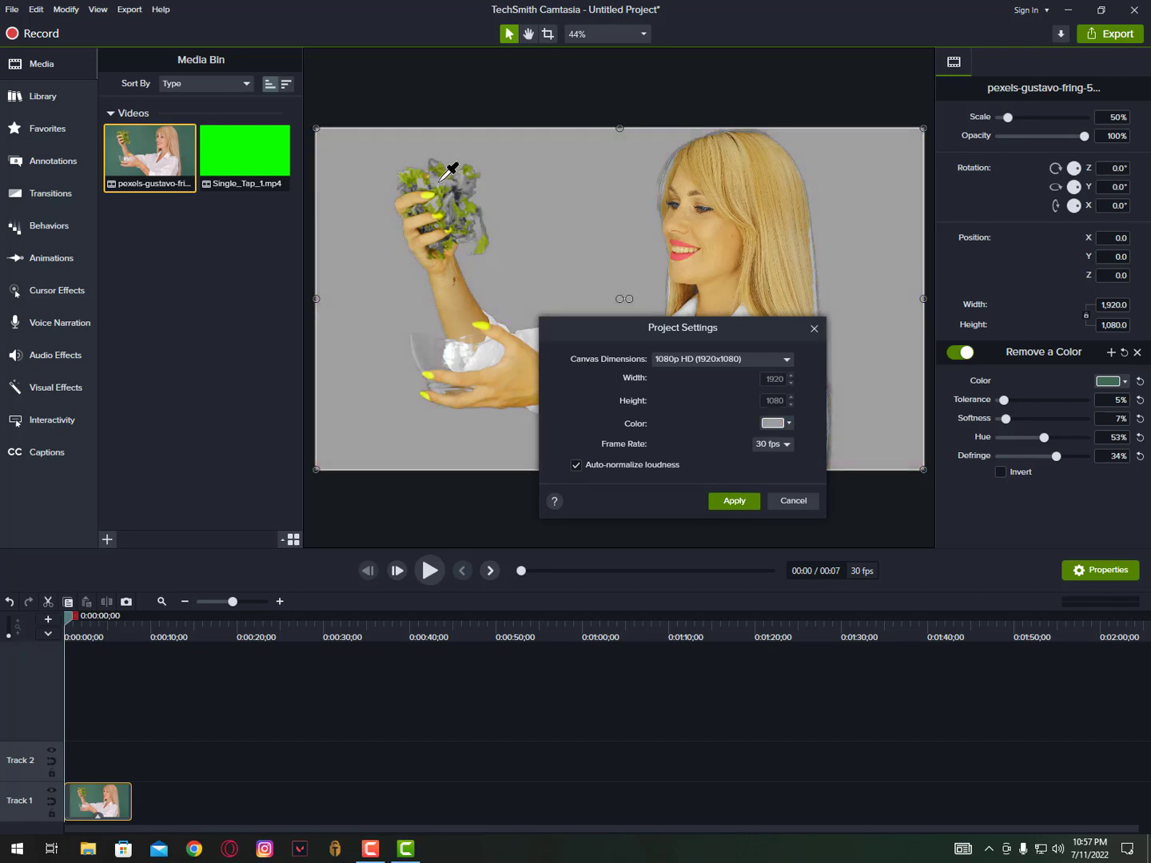
pyautogui.moveTo(787, 332); pyautogui.dragTo(762, 242)
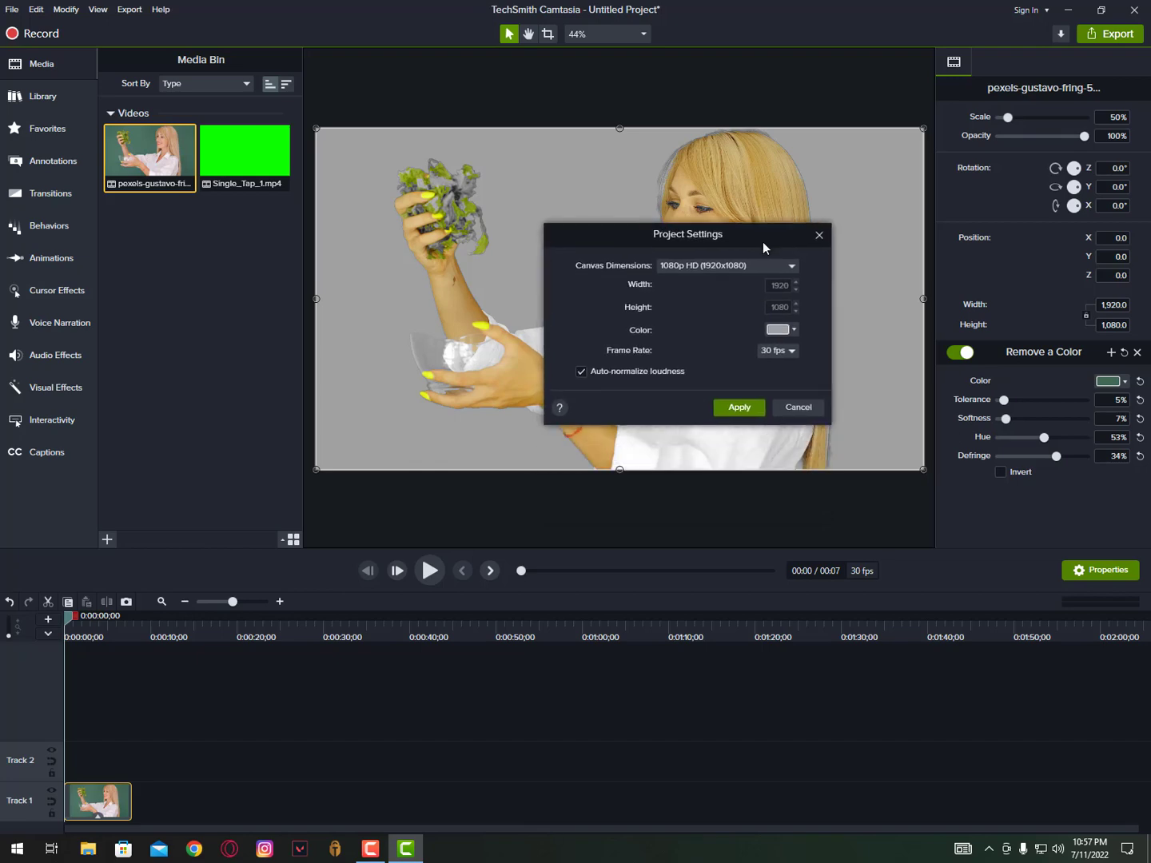
pyautogui.click(738, 408)
# - Refine the Remove a Color effect to tolerance 3%, softness 6%, hue 18% and defringe -34%, and preview the clip
pyautogui.moveTo(1008, 399); pyautogui.dragTo(1046, 421)
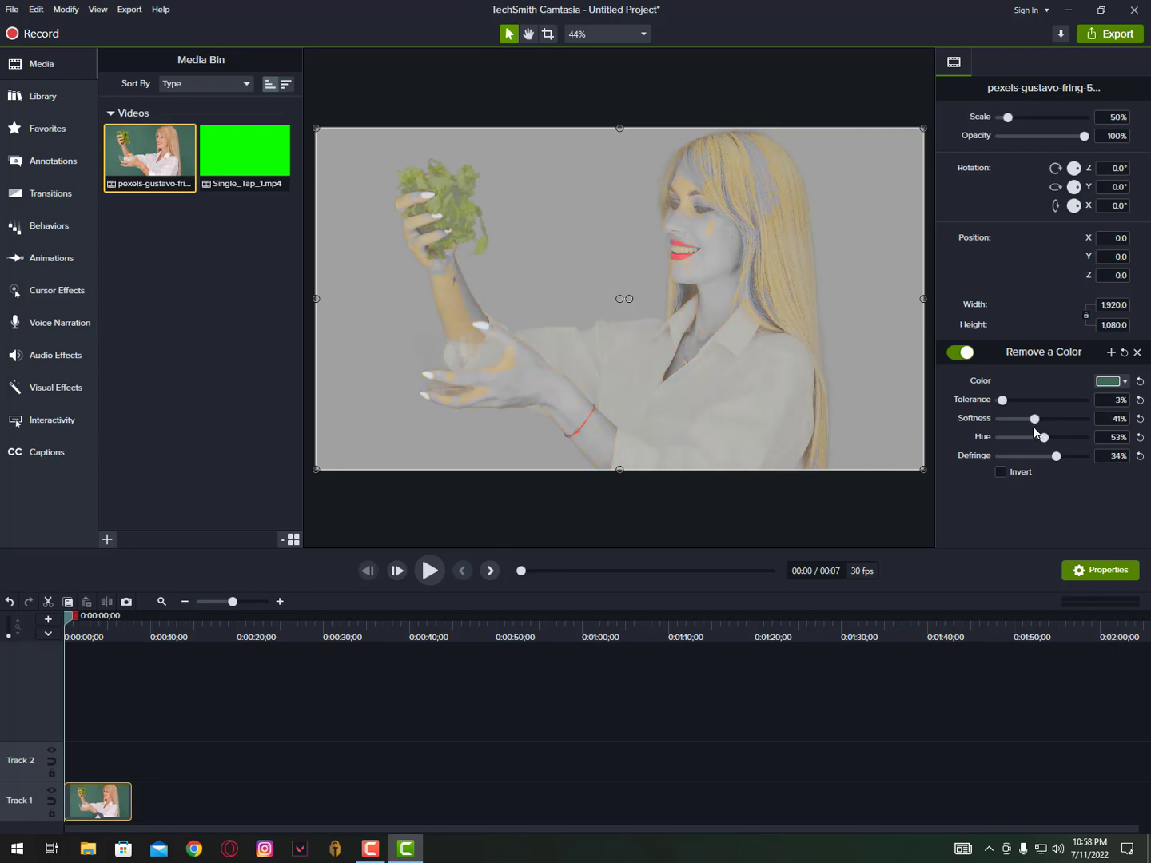
pyautogui.moveTo(1033, 426); pyautogui.dragTo(1028, 461)
pyautogui.click(1004, 470)
pyautogui.click(1007, 471)
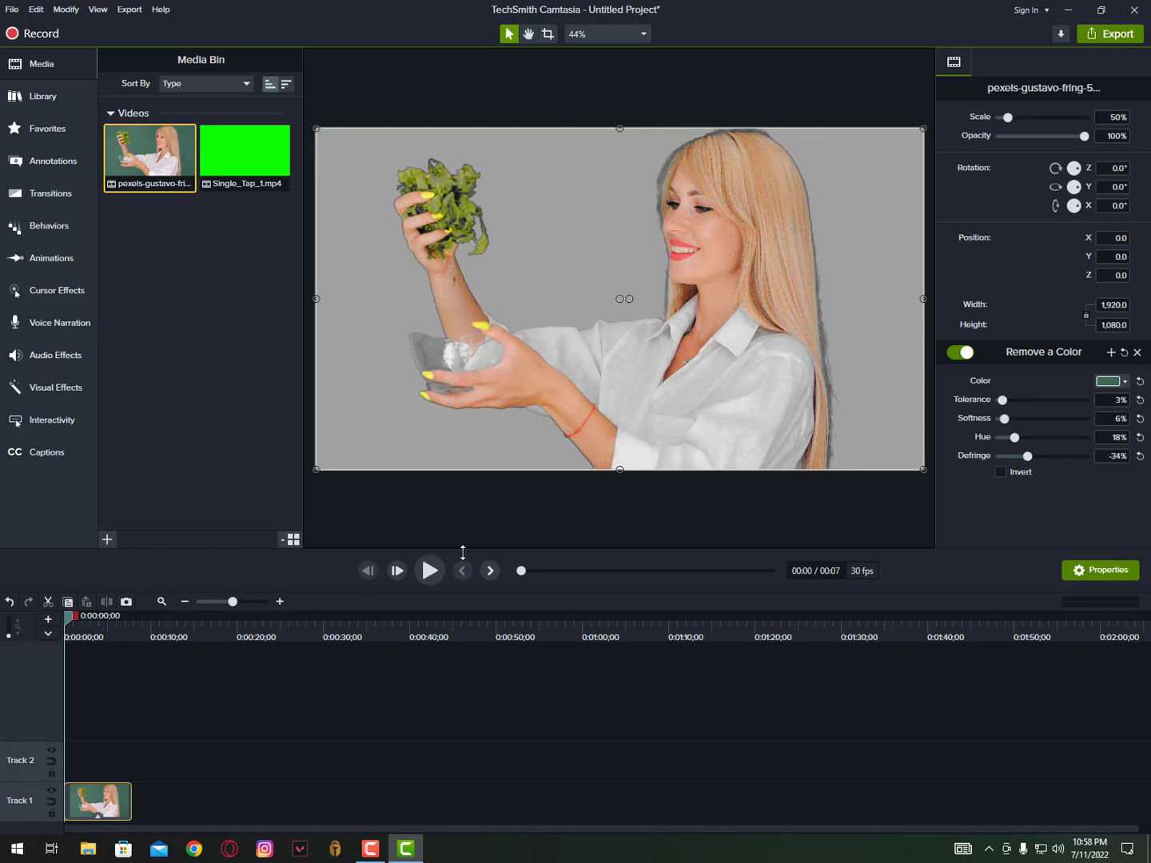
pyautogui.click(429, 571)
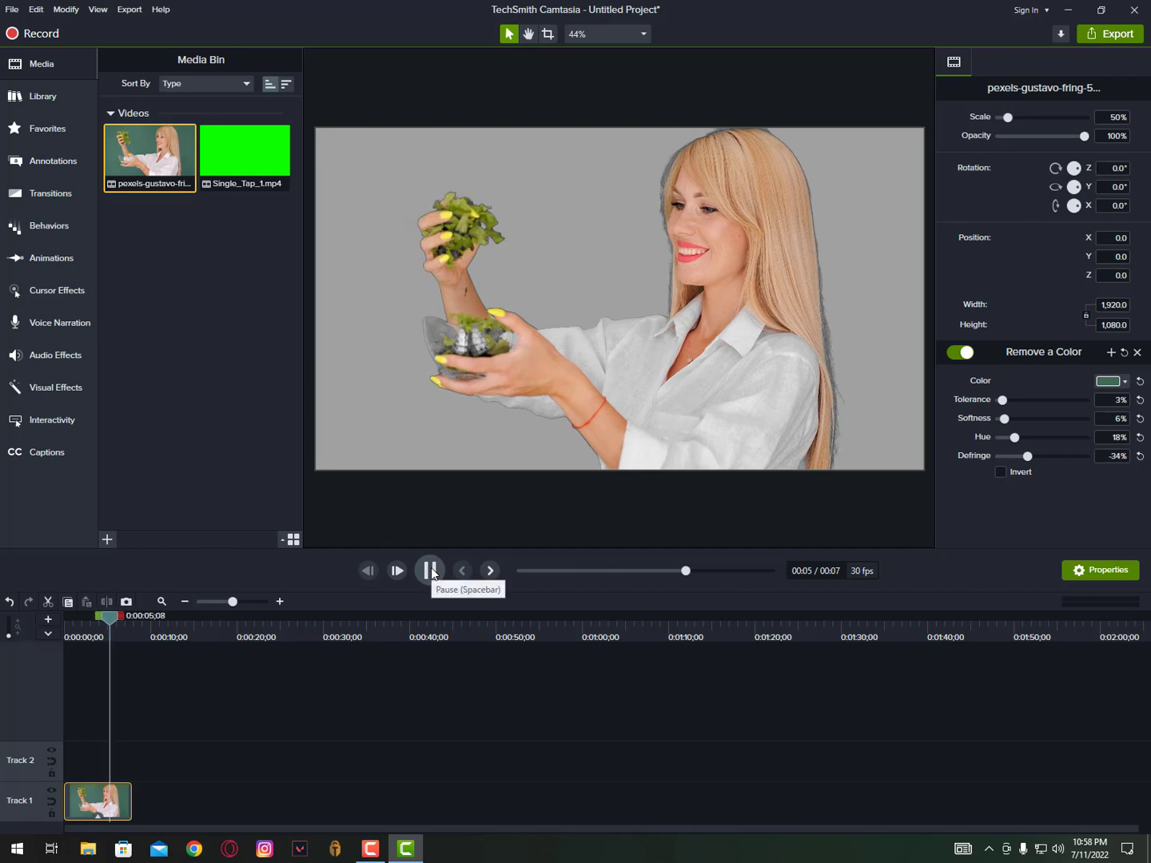
pyautogui.click(430, 571)
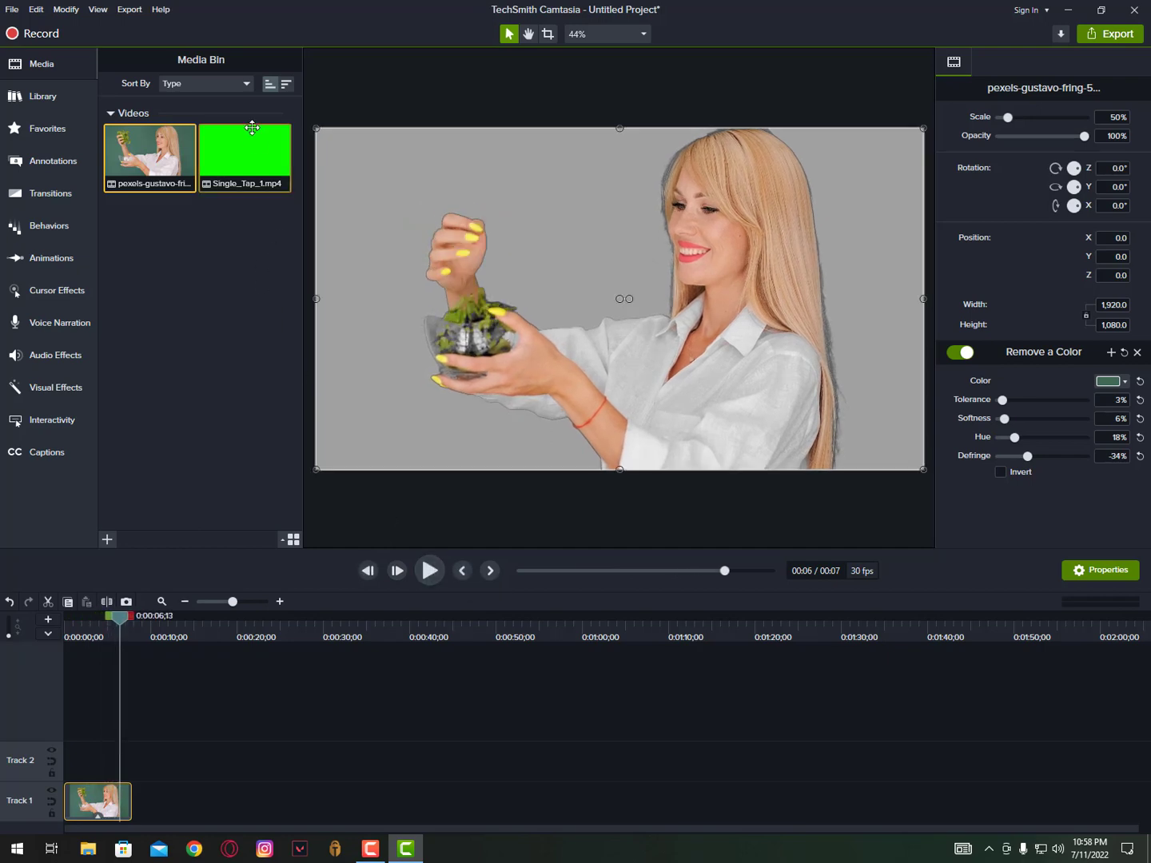
# - Add Single_Tap_1.mp4 to Track 2 and delete the woman's clip from Track 1
pyautogui.moveTo(236, 153); pyautogui.dragTo(116, 773)
pyautogui.click(147, 802)
pyautogui.click(100, 810)
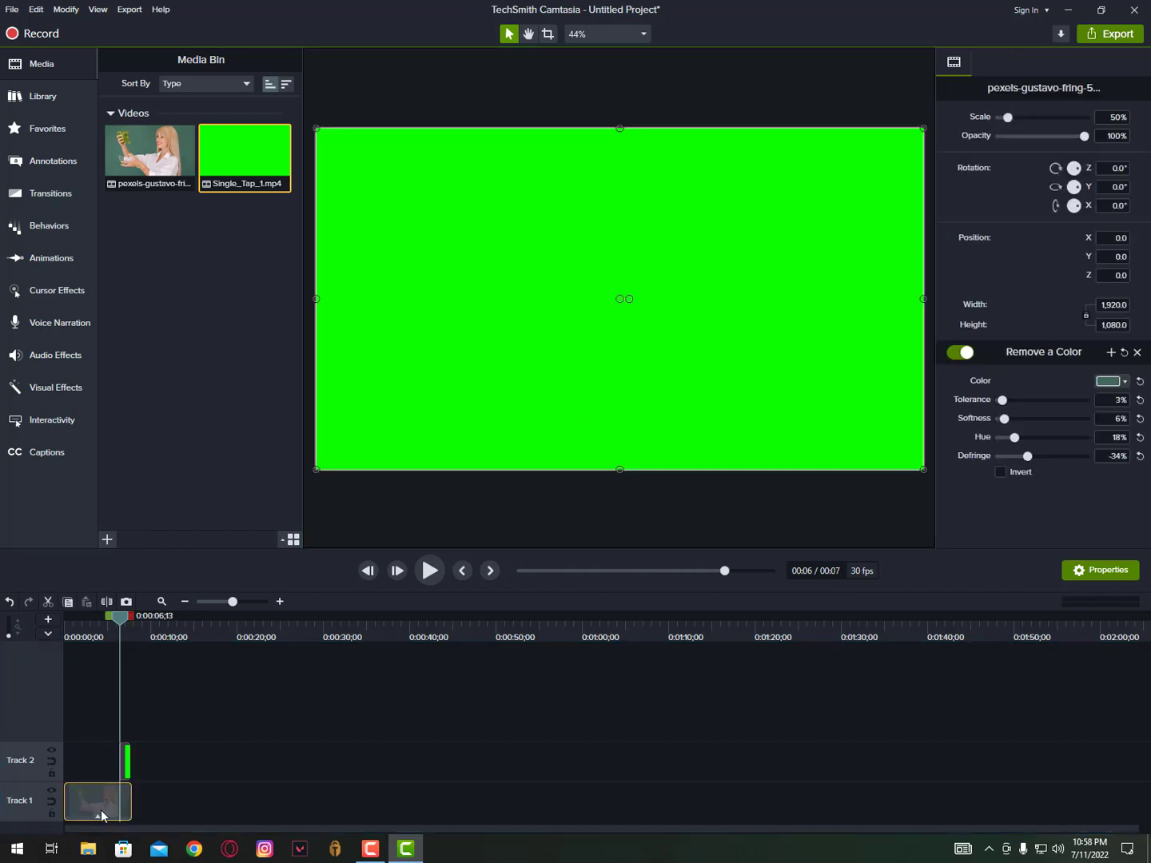
pyautogui.press('Delete')
# - Move the Single_Tap_1 clip to the start of Track 1 and place the playhead at 0:00:00;19
pyautogui.moveTo(86, 765); pyautogui.dragTo(123, 759)
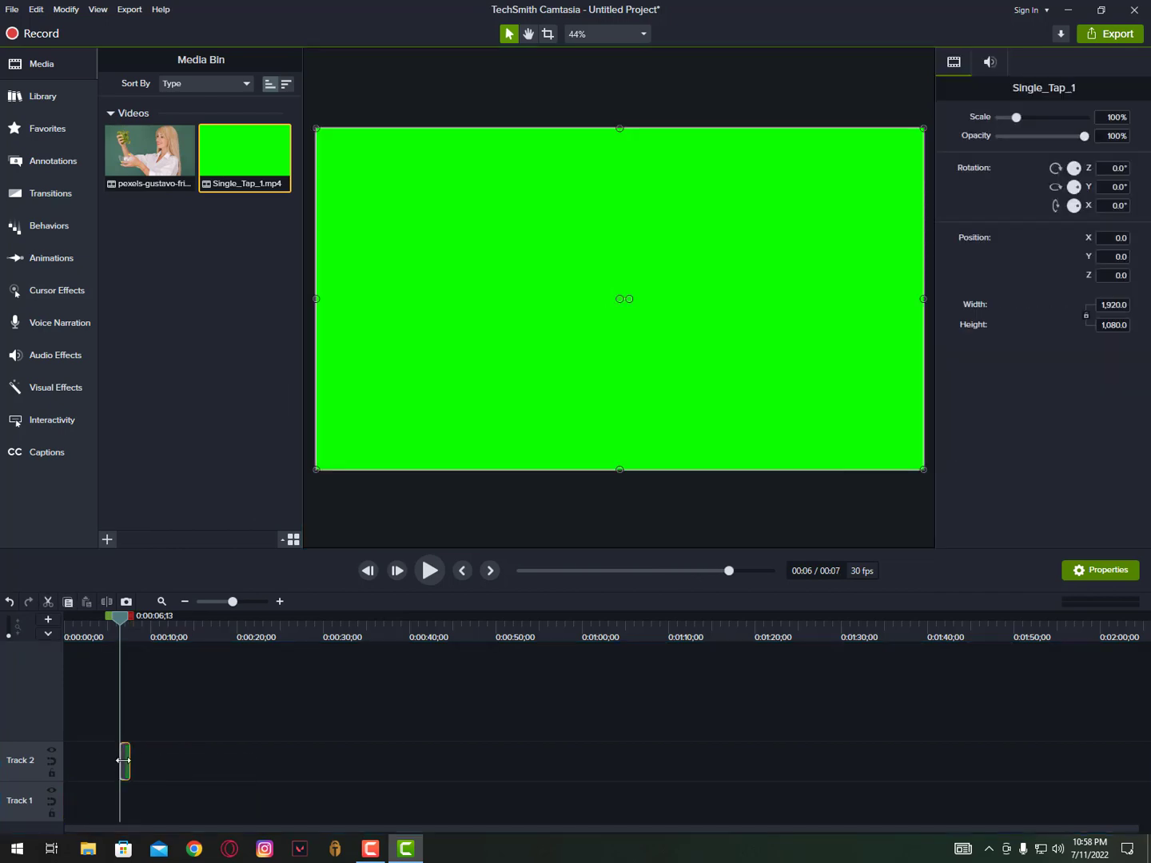
pyautogui.click(279, 605)
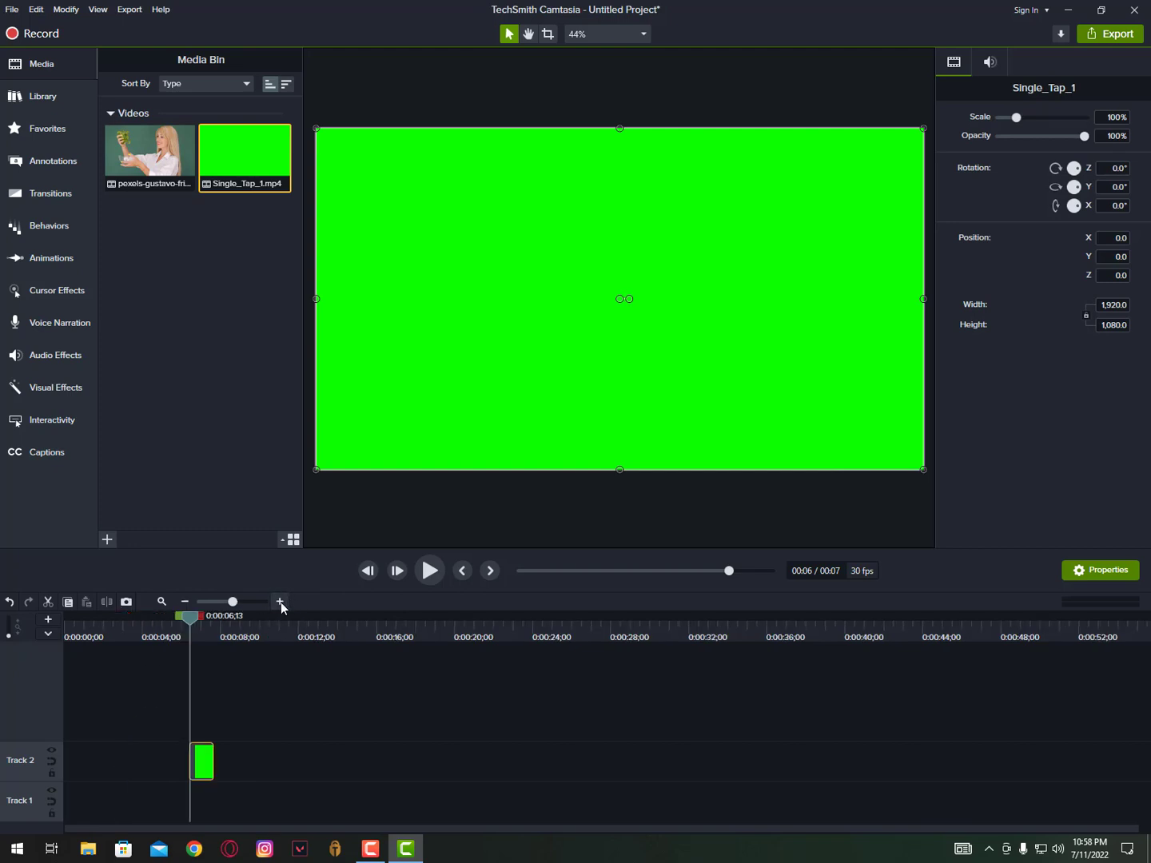
pyautogui.moveTo(194, 773); pyautogui.dragTo(64, 830)
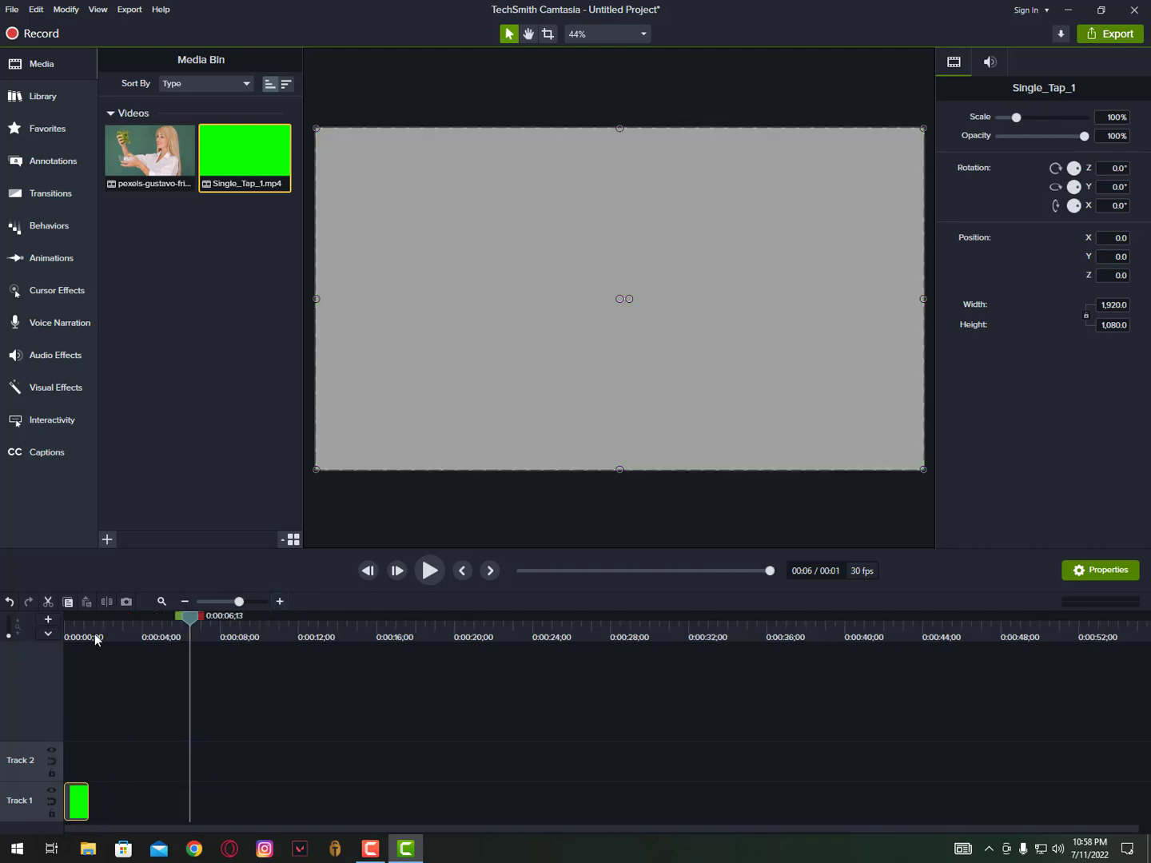
pyautogui.click(74, 630)
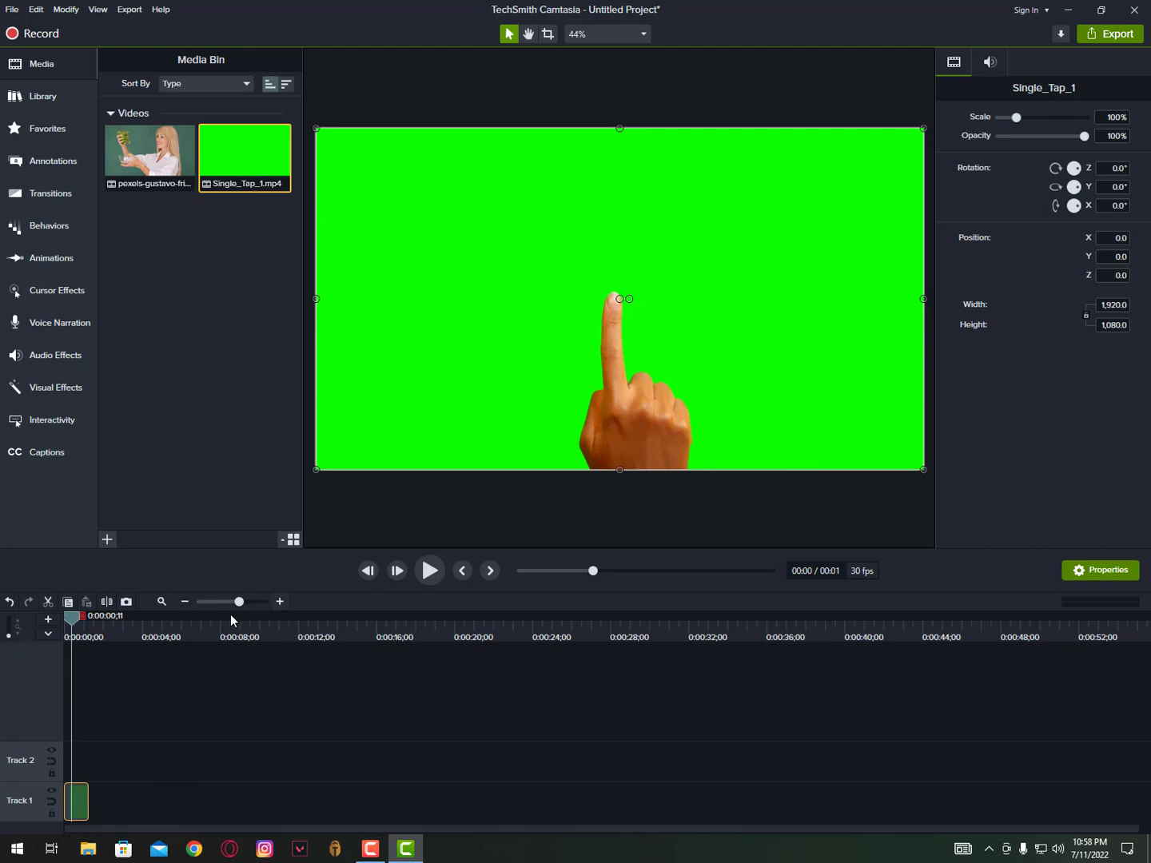
pyautogui.moveTo(81, 637)
pyautogui.mouseDown()
pyautogui.moveTo(88, 626)
pyautogui.moveTo(77, 629)
pyautogui.mouseUp()
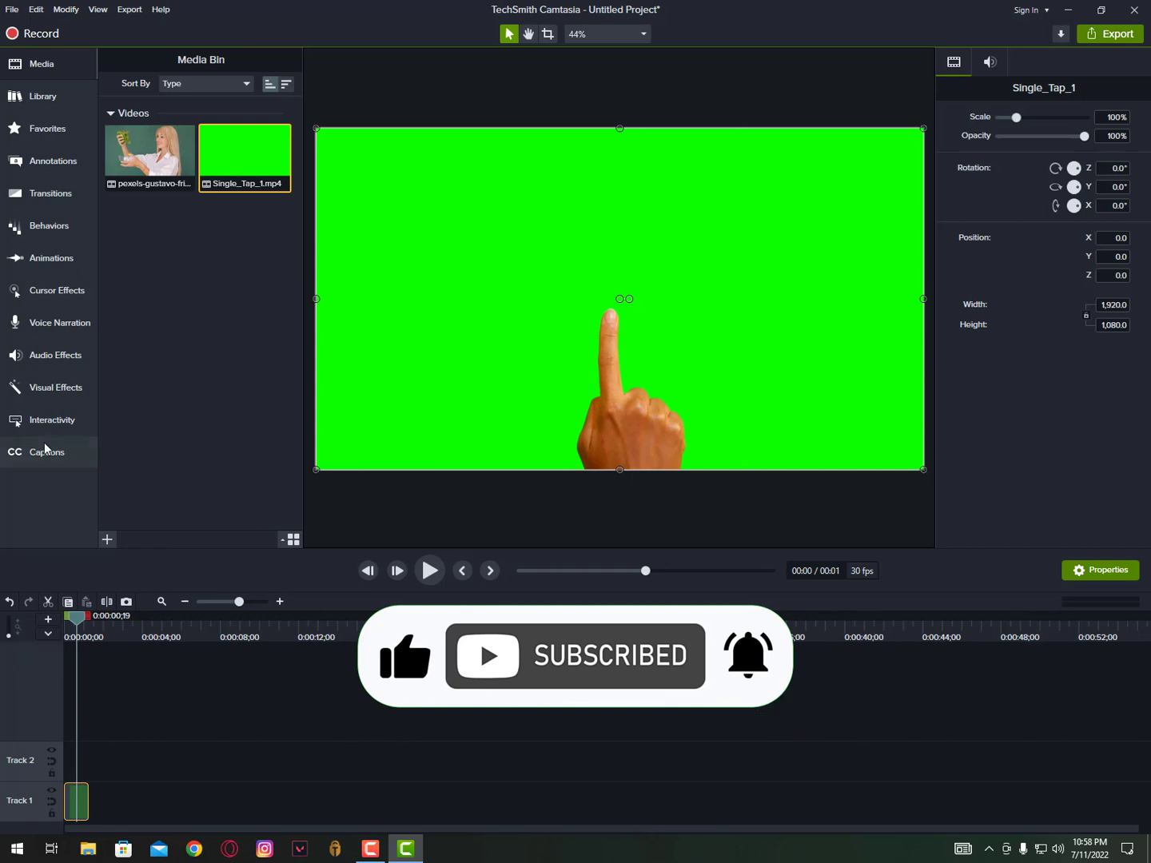
# - Apply Remove a Color to the Single_Tap_1 clip with tolerance 63%, softness 30%, hue 5% and defringe -12%
pyautogui.click(52, 421)
pyautogui.click(49, 388)
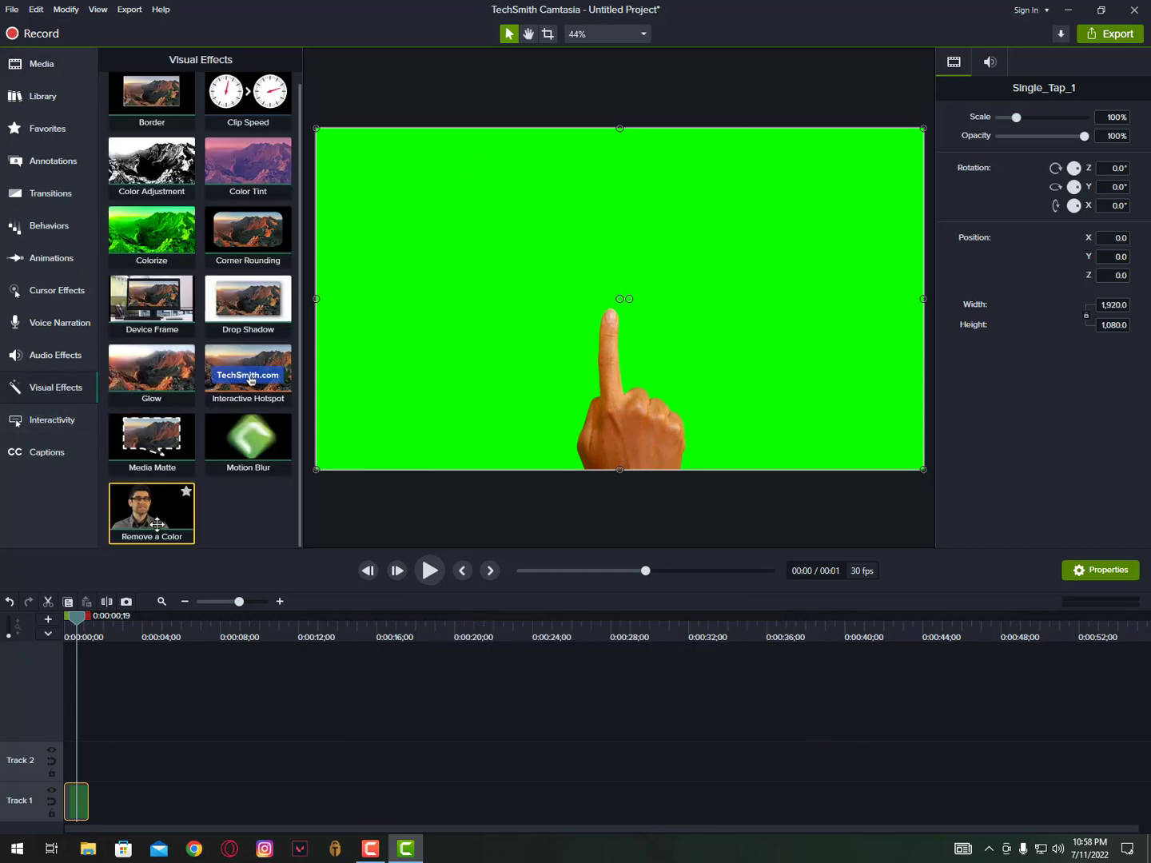
pyautogui.moveTo(154, 518); pyautogui.dragTo(76, 803)
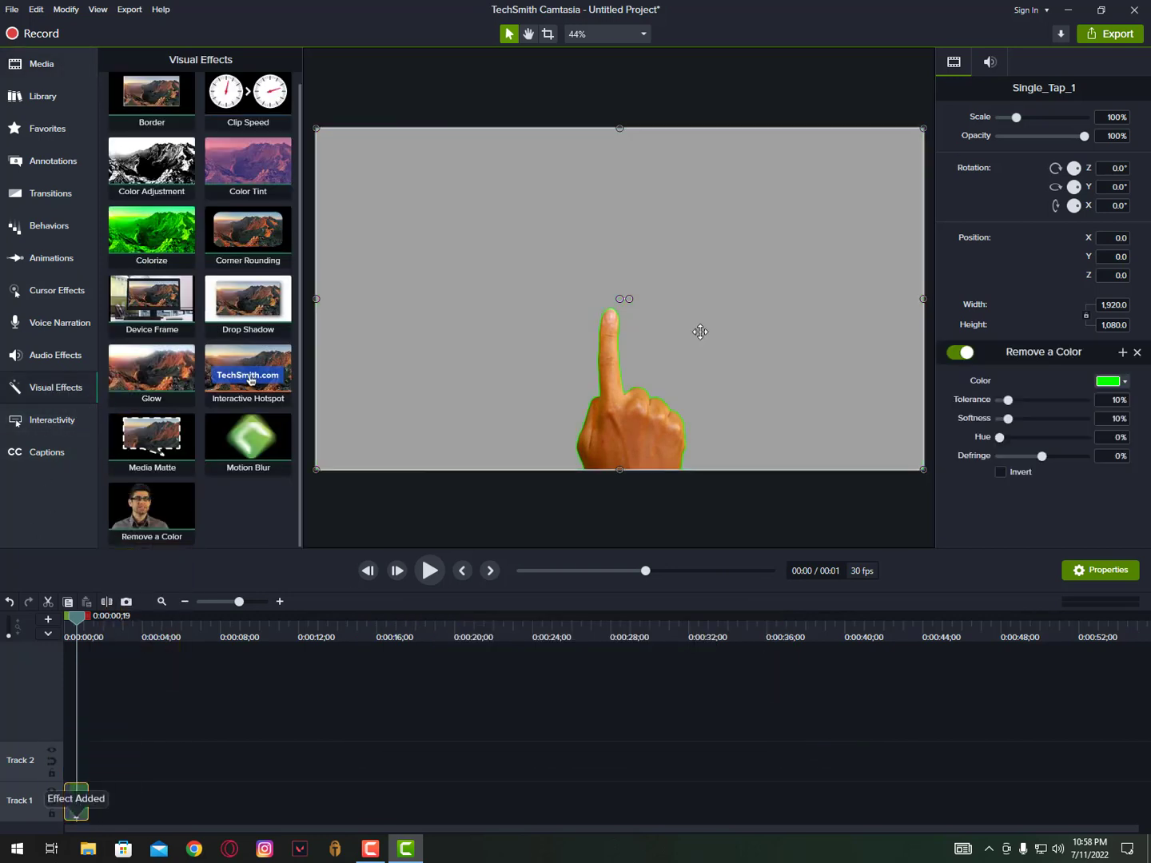
pyautogui.moveTo(1017, 397); pyautogui.dragTo(1055, 402)
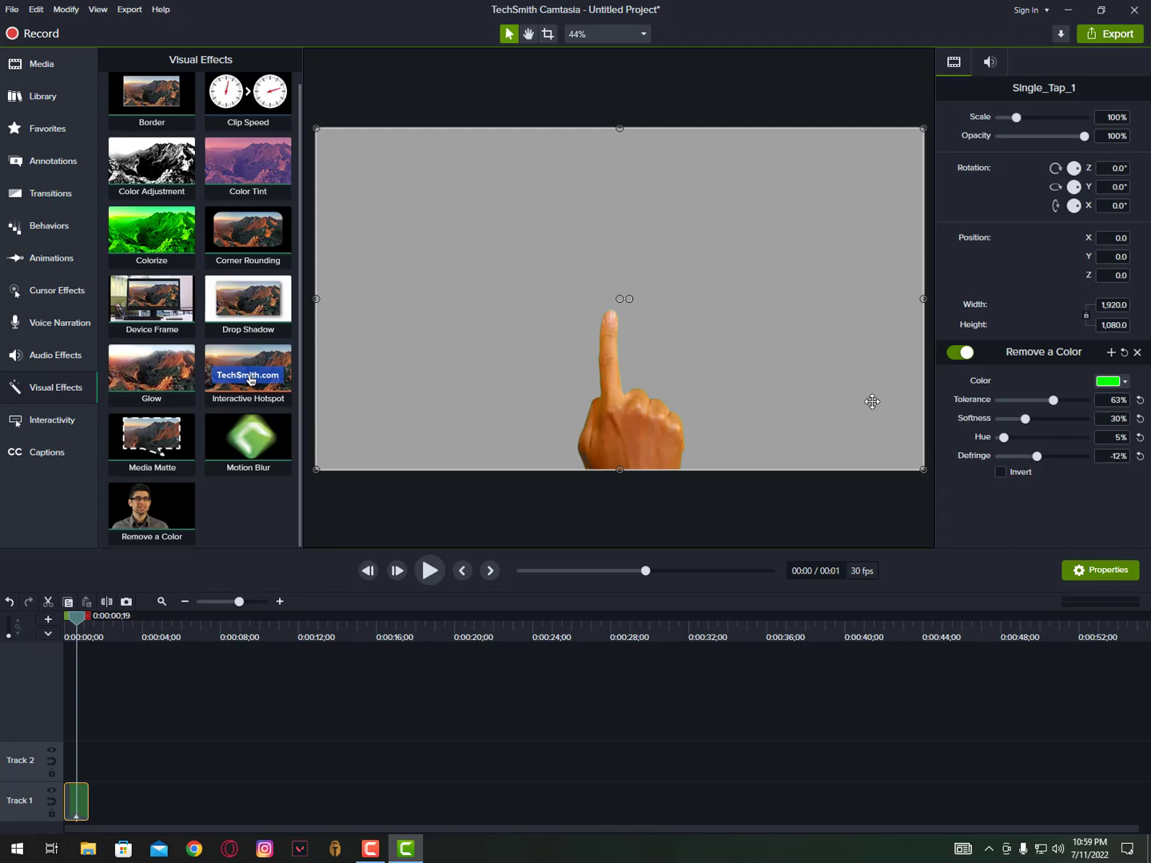
# - Play the keyed hand clip from its start and return the playhead to 0:00:00;21
pyautogui.moveTo(78, 622); pyautogui.dragTo(66, 622)
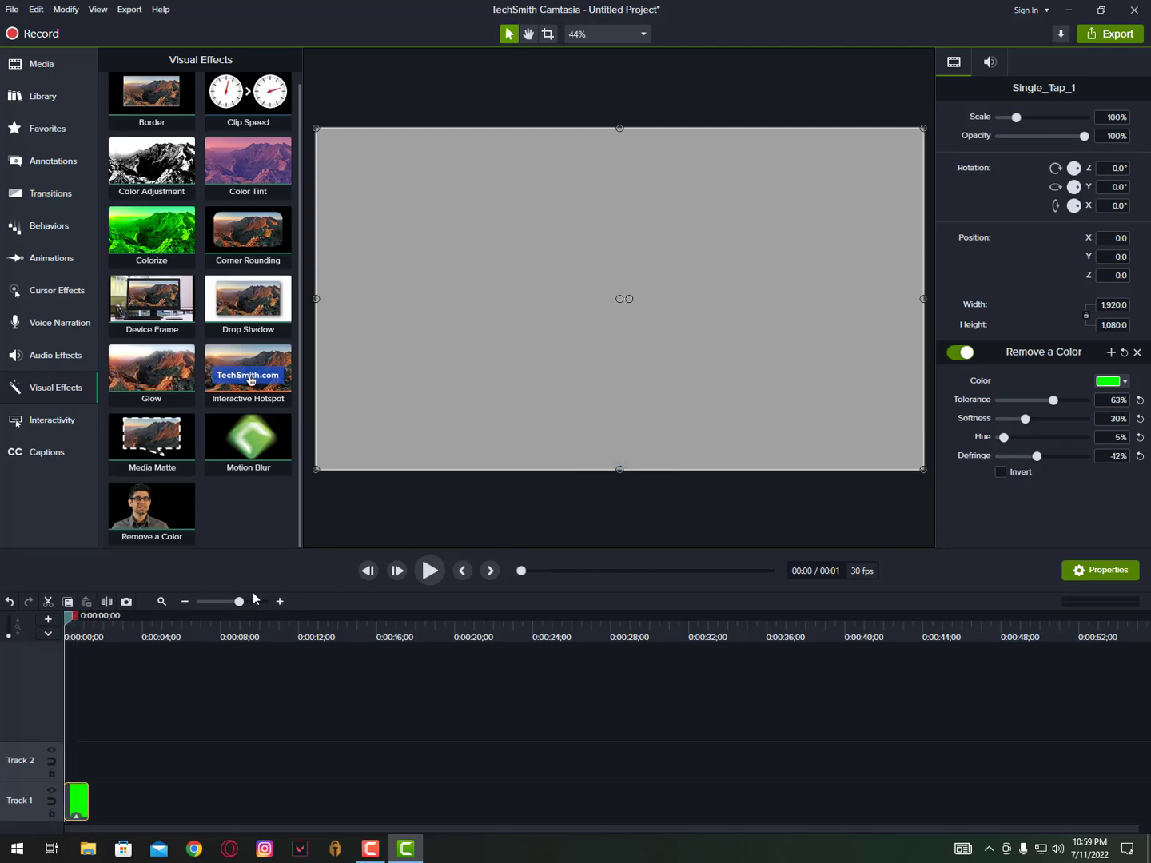
pyautogui.click(428, 572)
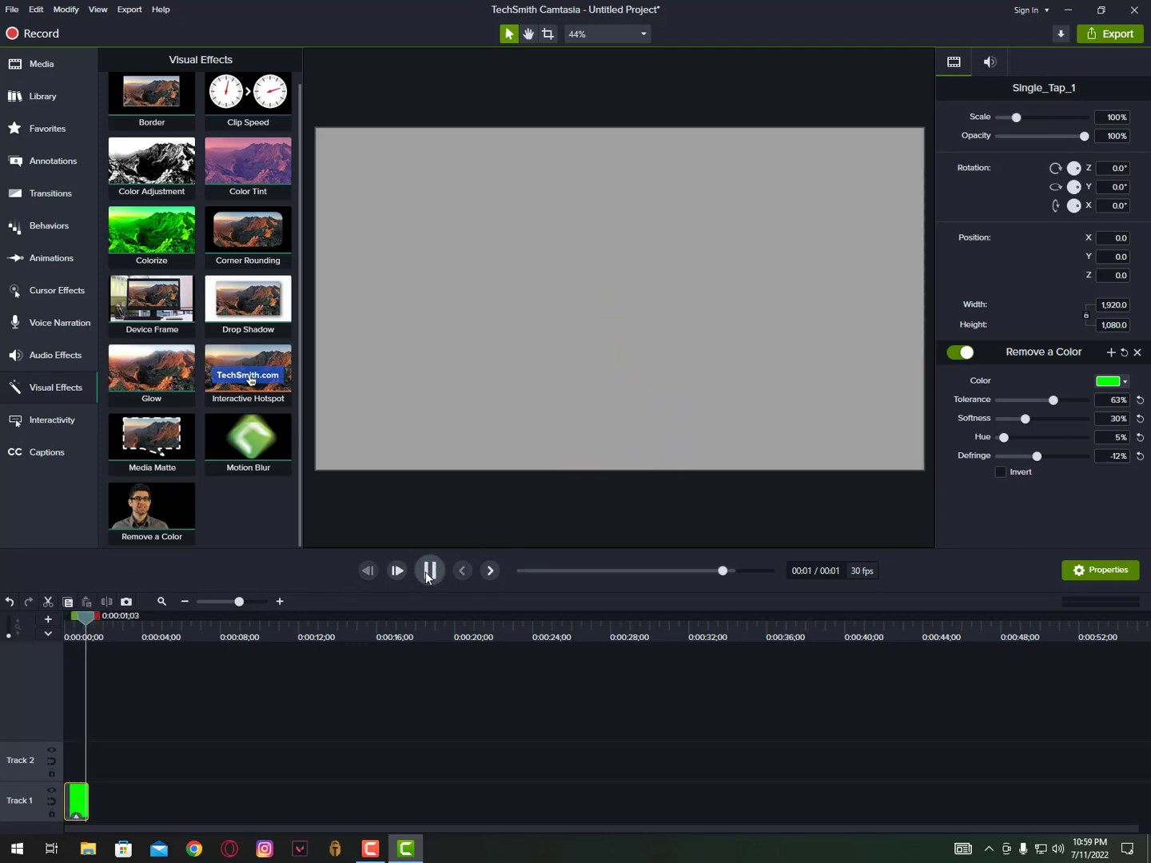
pyautogui.moveTo(95, 609); pyautogui.dragTo(72, 628)
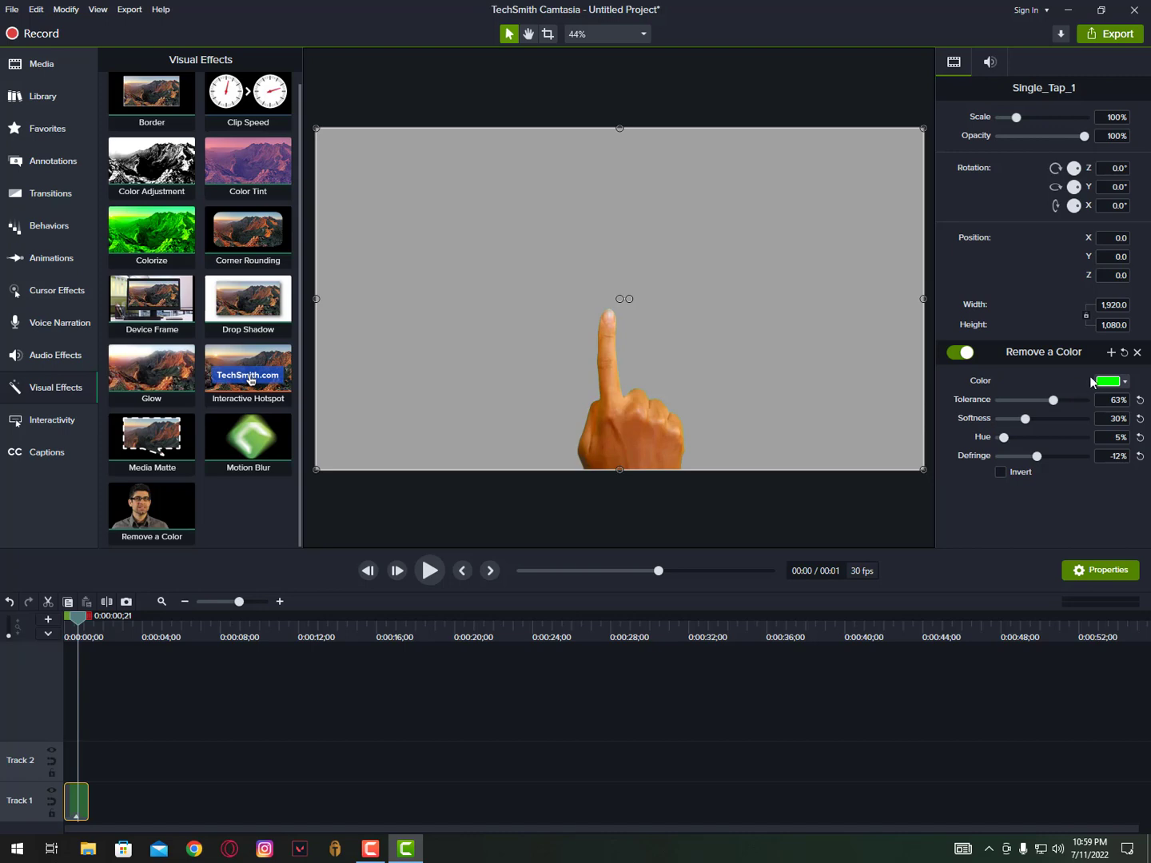
# - Try #D8DEE3 and yellow #FFF000 as canvas colours and close the project settings without applying
pyautogui.click(623, 29)
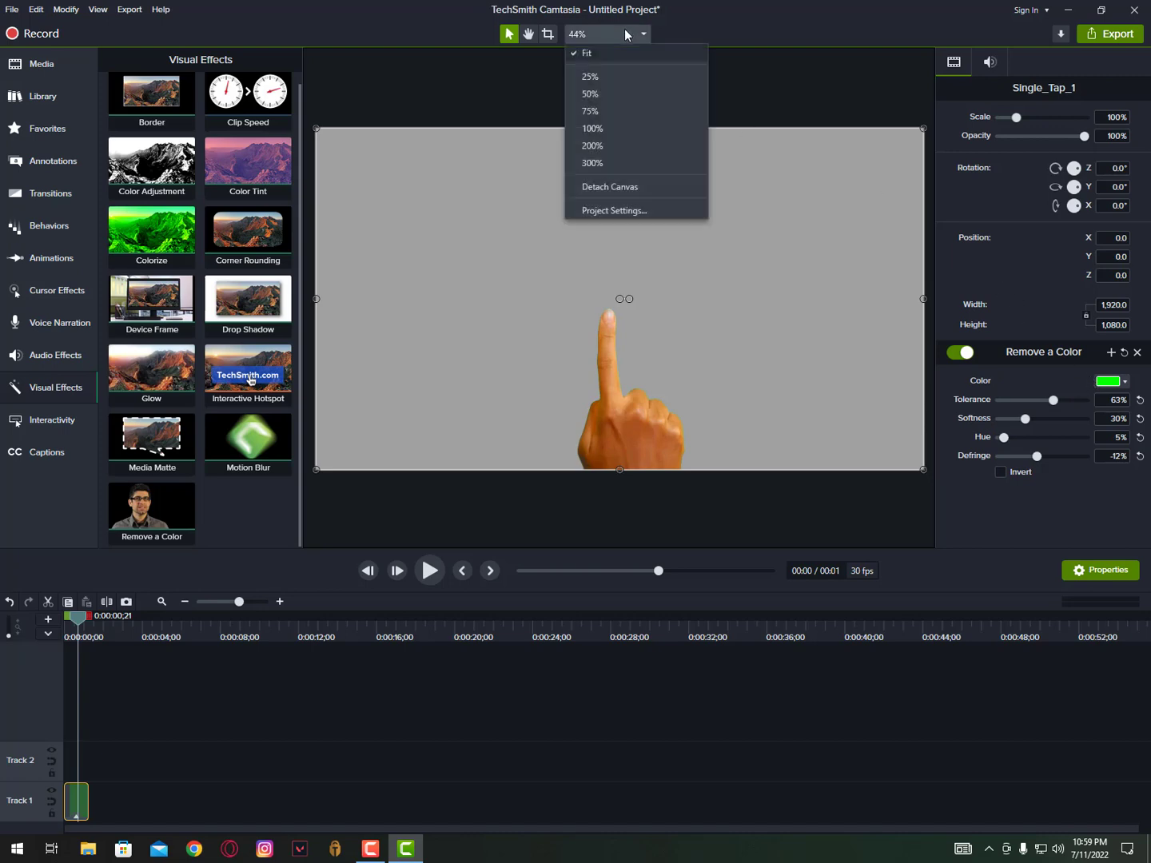
pyautogui.click(633, 209)
pyautogui.moveTo(633, 324); pyautogui.dragTo(1004, 155)
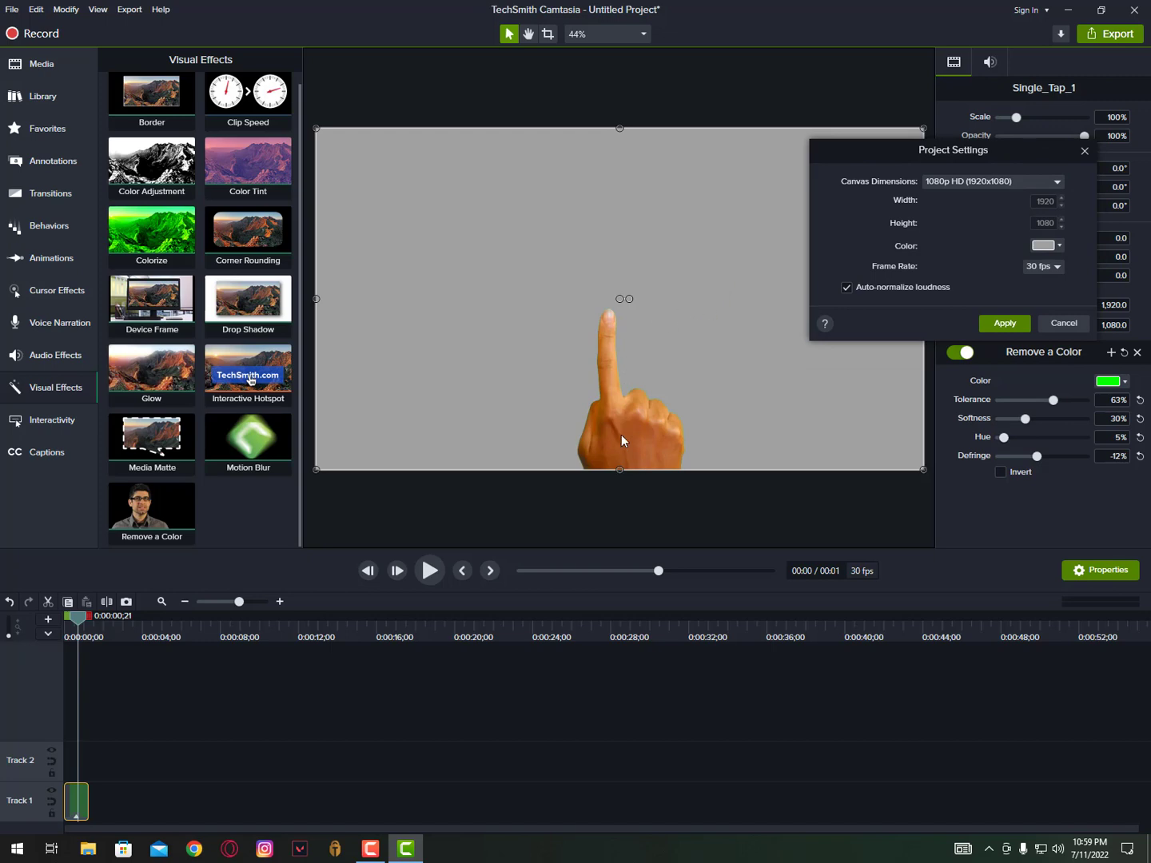
pyautogui.click(1057, 245)
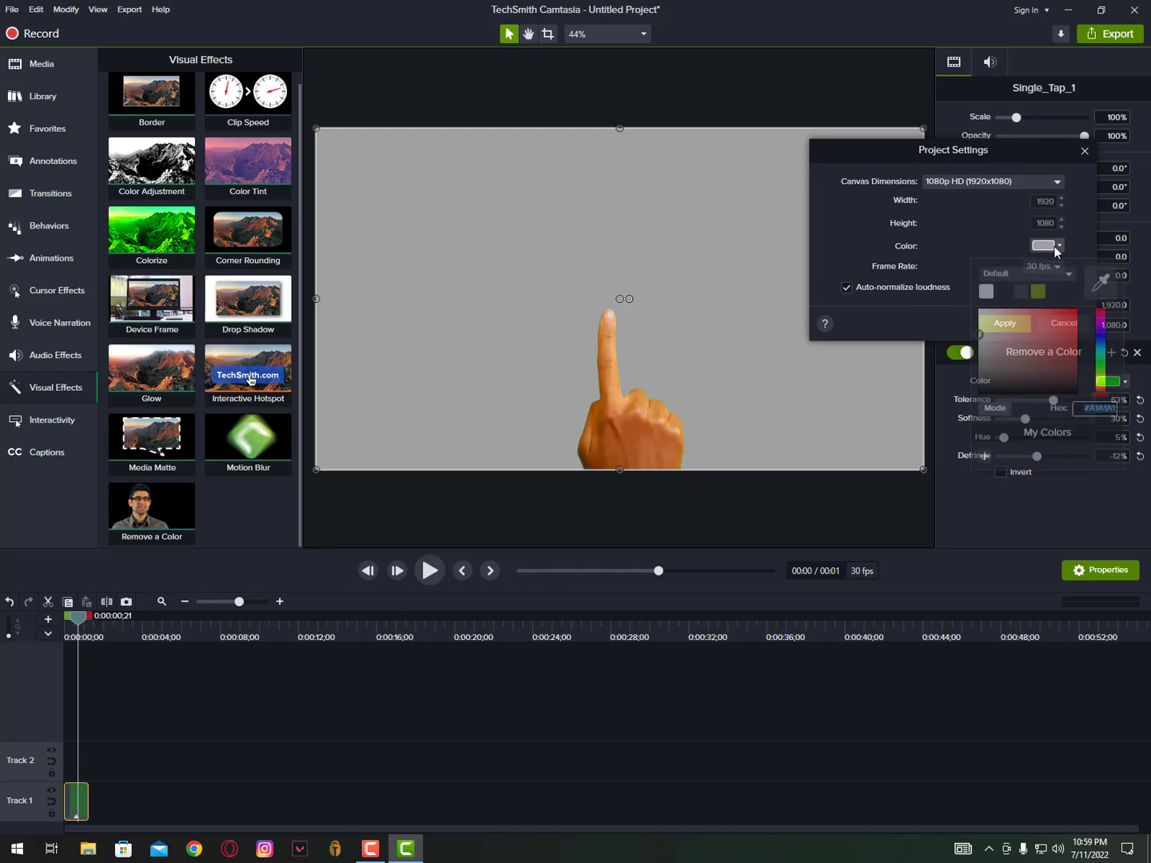
pyautogui.click(991, 292)
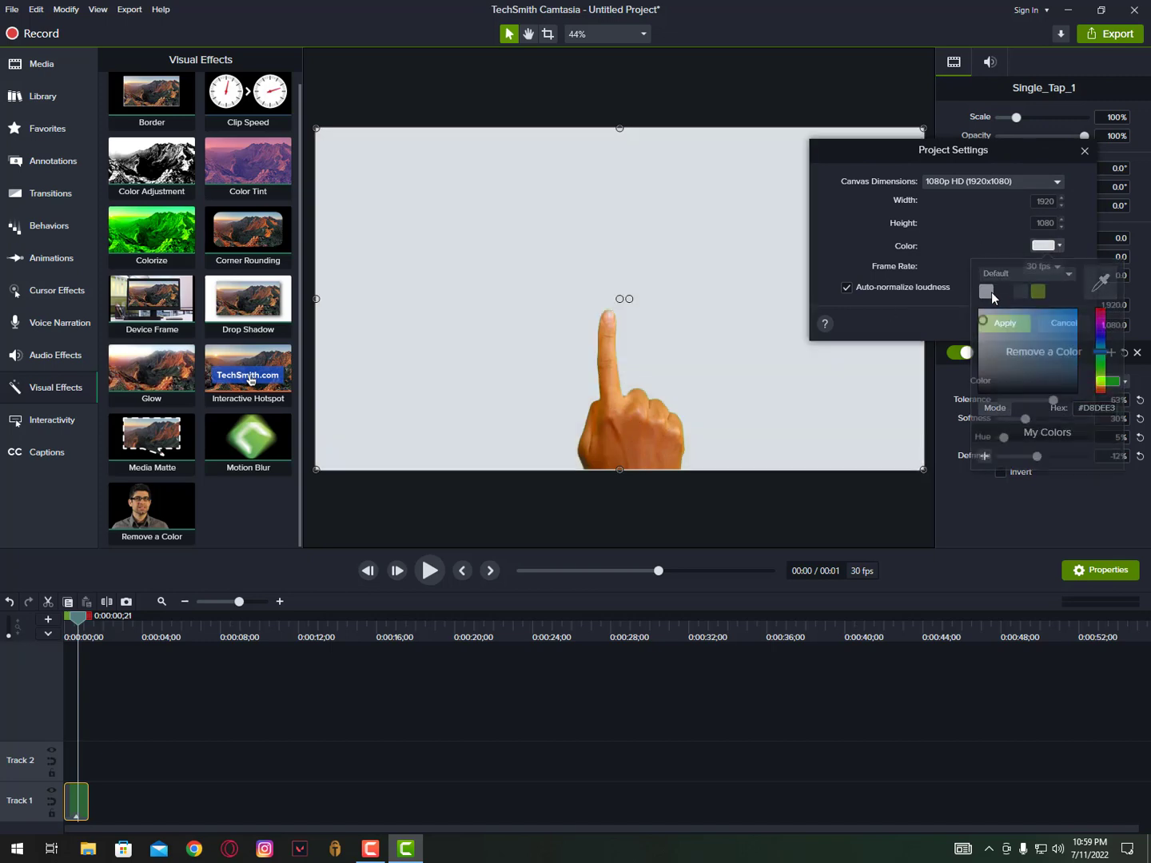
pyautogui.click(1047, 247)
pyautogui.moveTo(1100, 346)
pyautogui.mouseDown()
pyautogui.moveTo(1101, 311)
pyautogui.moveTo(1100, 387)
pyautogui.mouseUp()
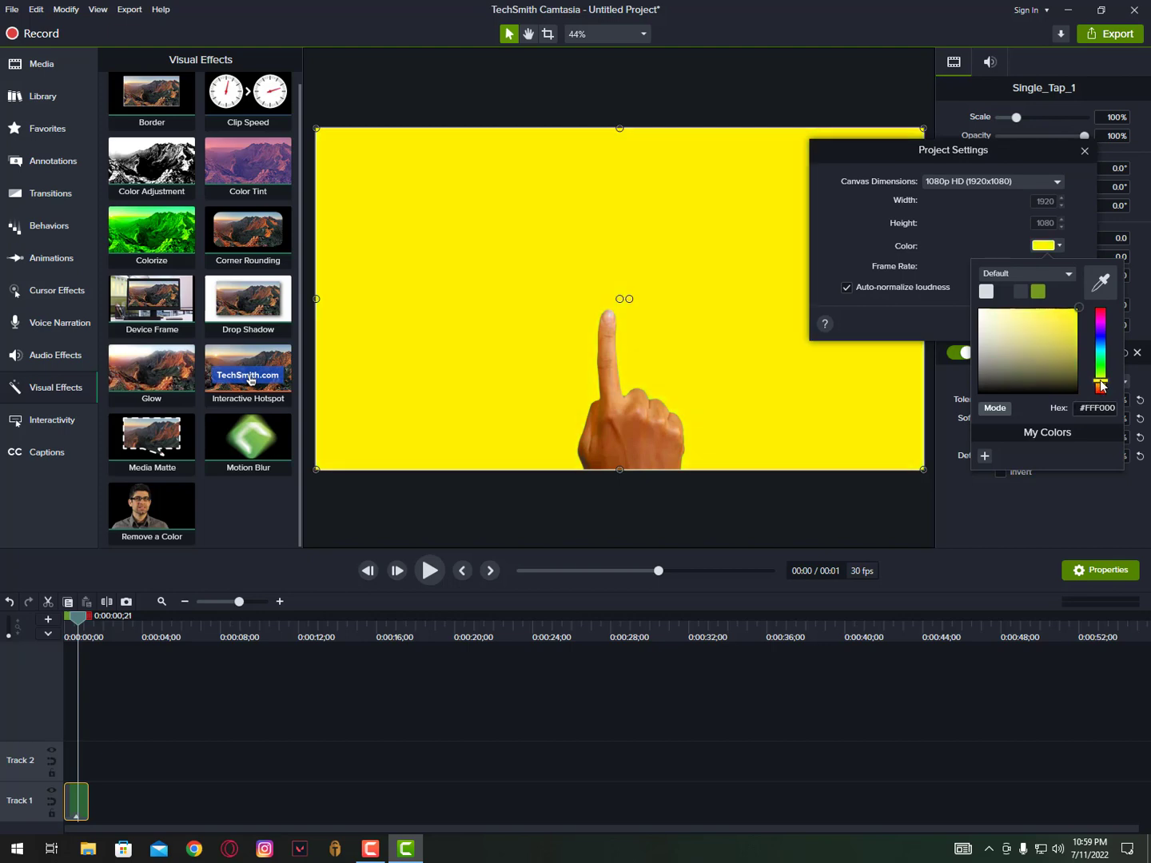
pyautogui.click(1085, 150)
# - Import the video pexels-mart-production-9559159 from the Downloads Video folder into the media bin
pyautogui.scroll(-2, 644, 385)
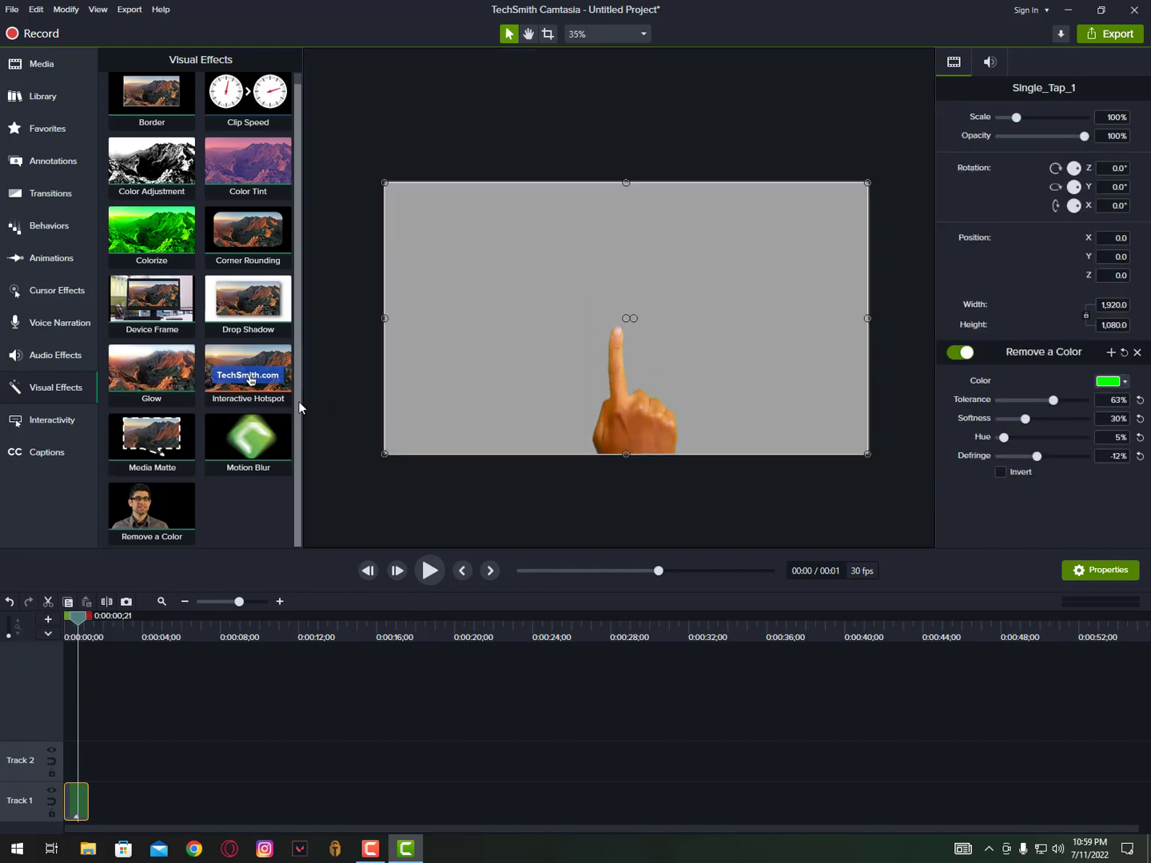
pyautogui.click(20, 68)
pyautogui.click(111, 539)
pyautogui.click(136, 493)
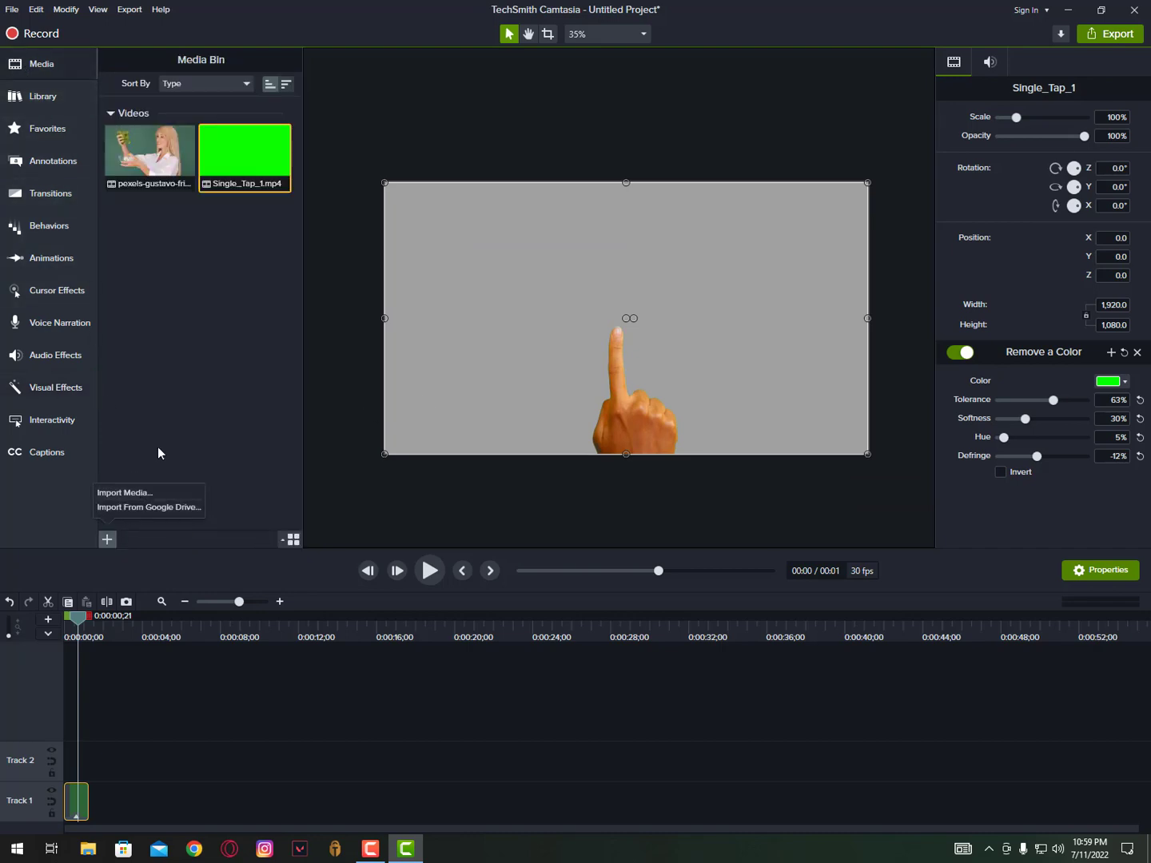
pyautogui.click(245, 146)
pyautogui.click(426, 406)
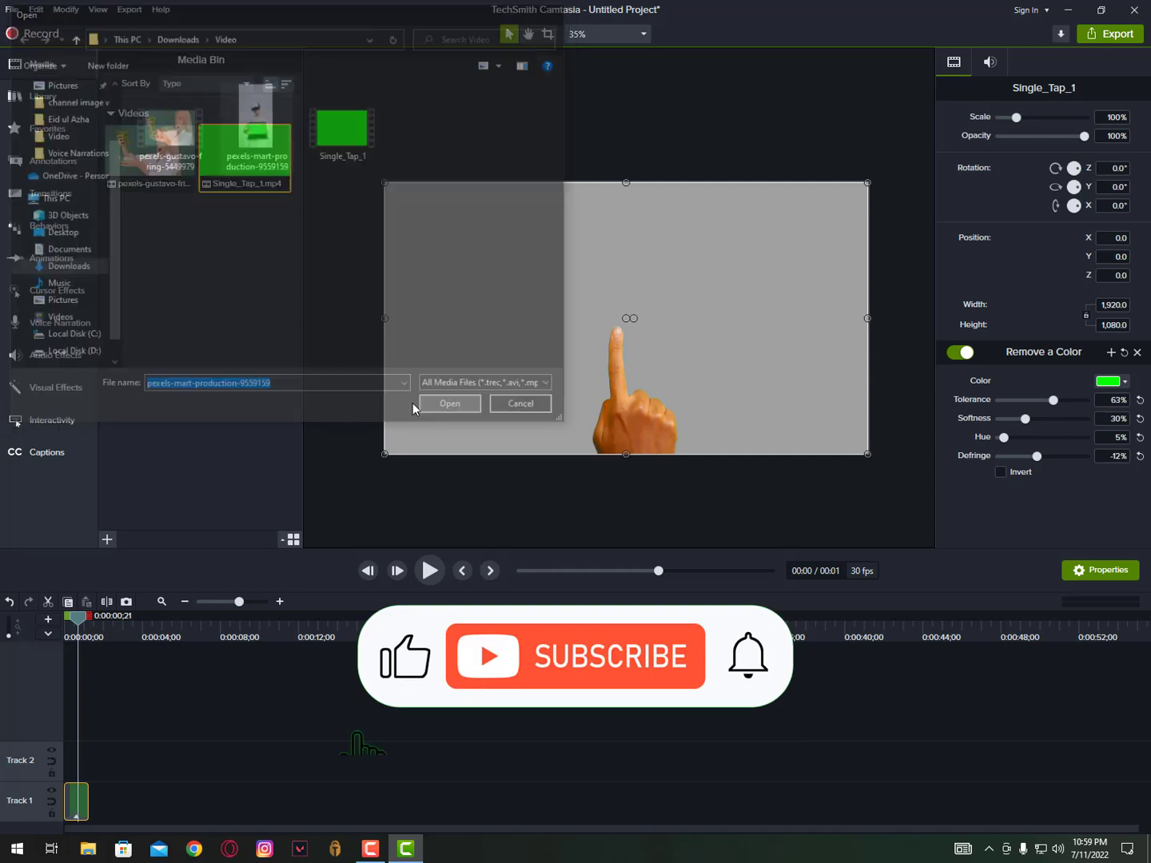